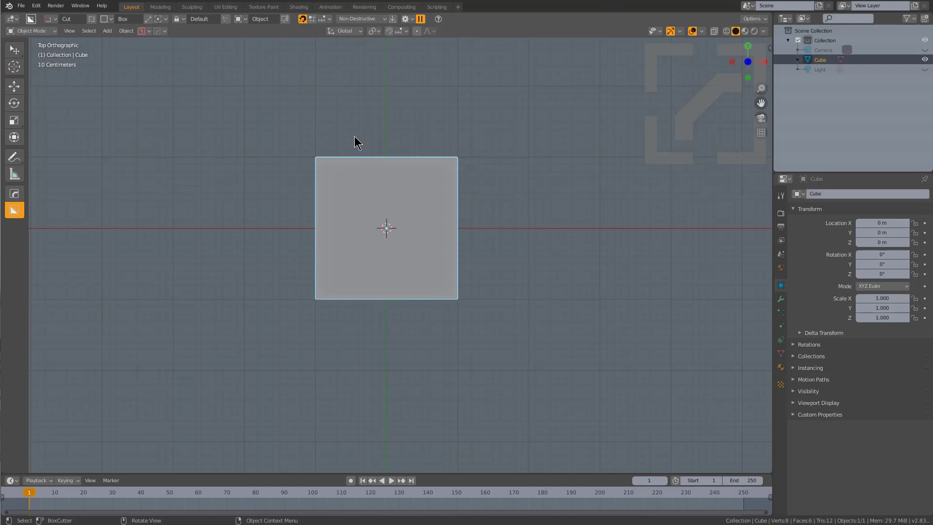
- Replace the default cube with a new plane and frame it in the top view
middle_click_drag(358, 135, 432, 256)
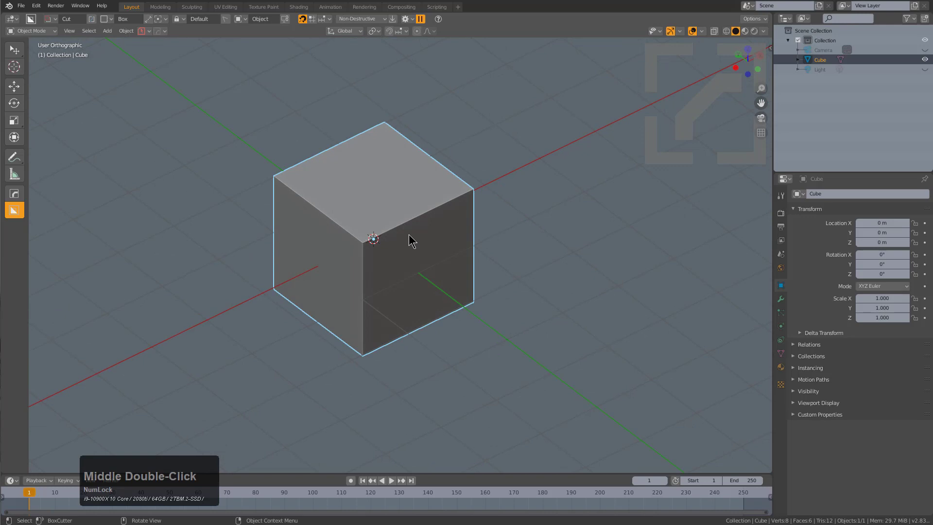
key("x")
left_click(388, 218)
key("shift+a")
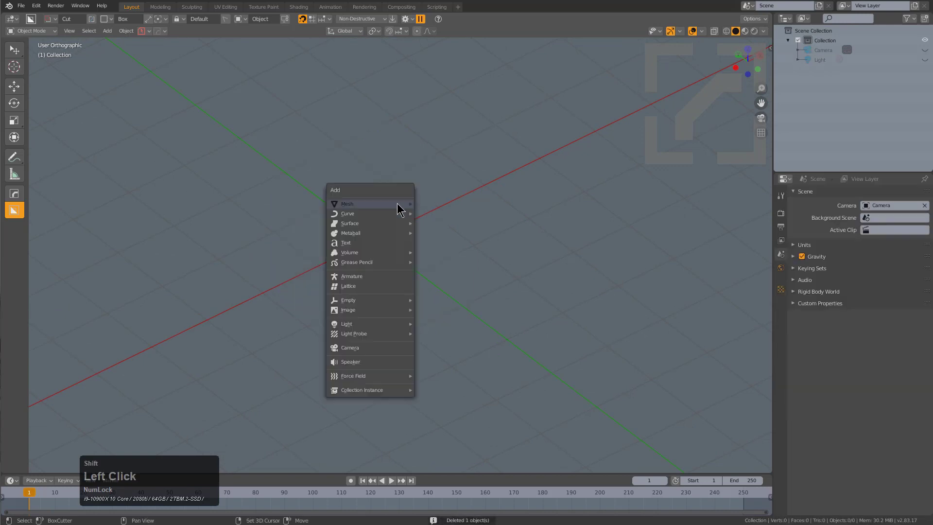
mouse_move(399, 207)
left_click(422, 219)
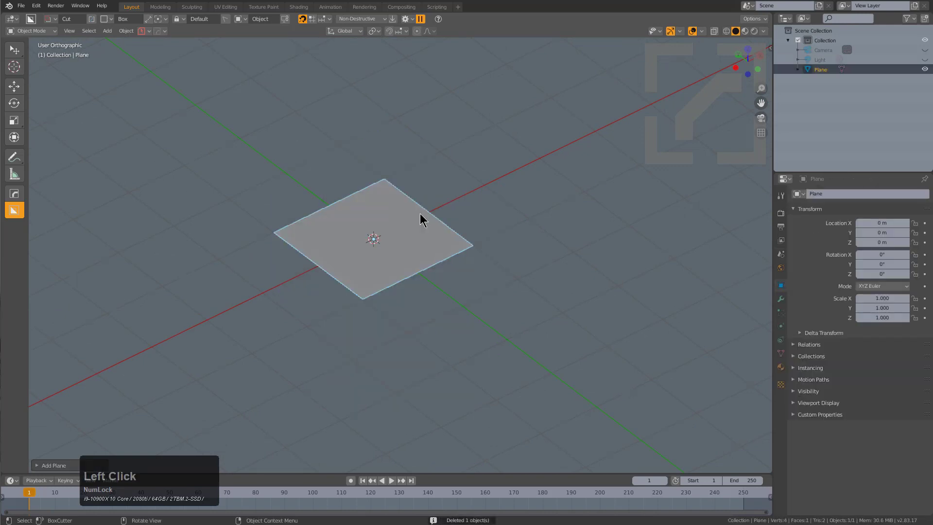
key("KP_7")
key("KP_Decimal")
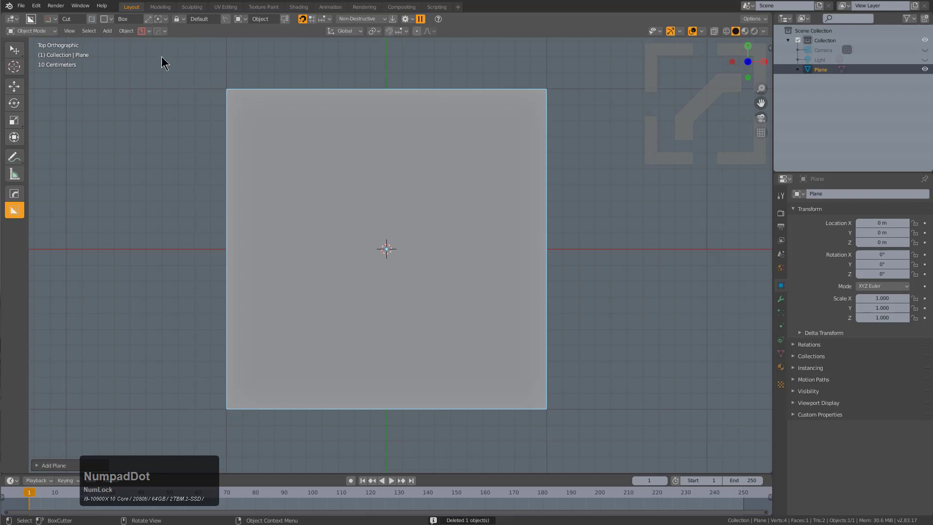
- Cut a stepped notch with angled transitions out of the plane's left edge, using the Ngon shape with angle-snapped points
left_click(108, 19)
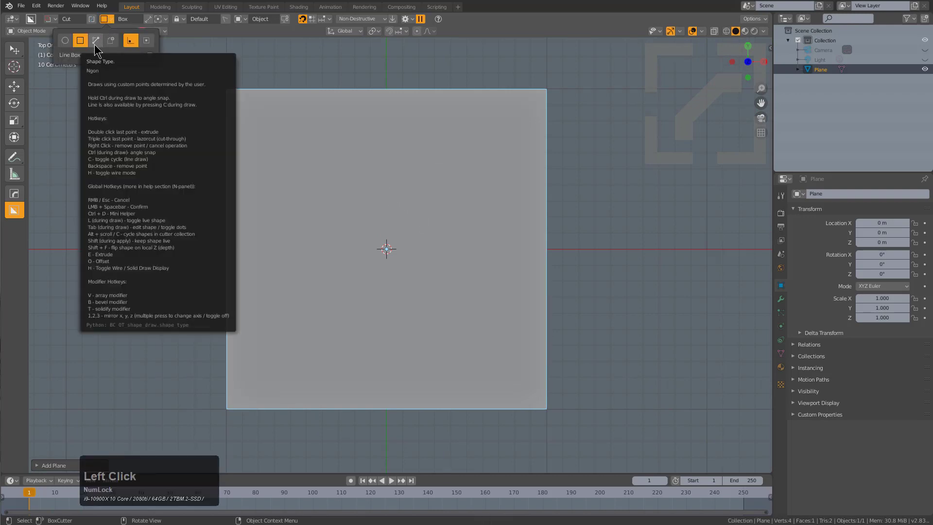
left_click(94, 45)
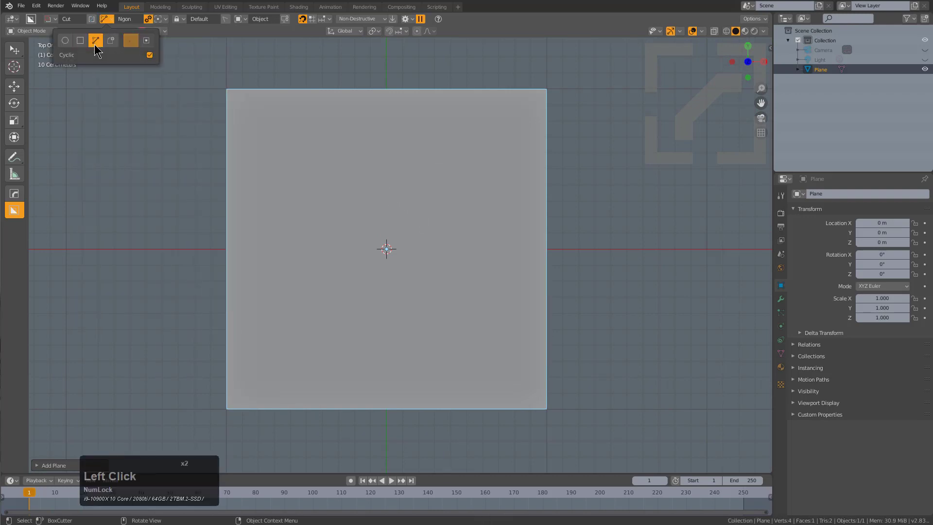
left_click(143, 21)
left_click(205, 117)
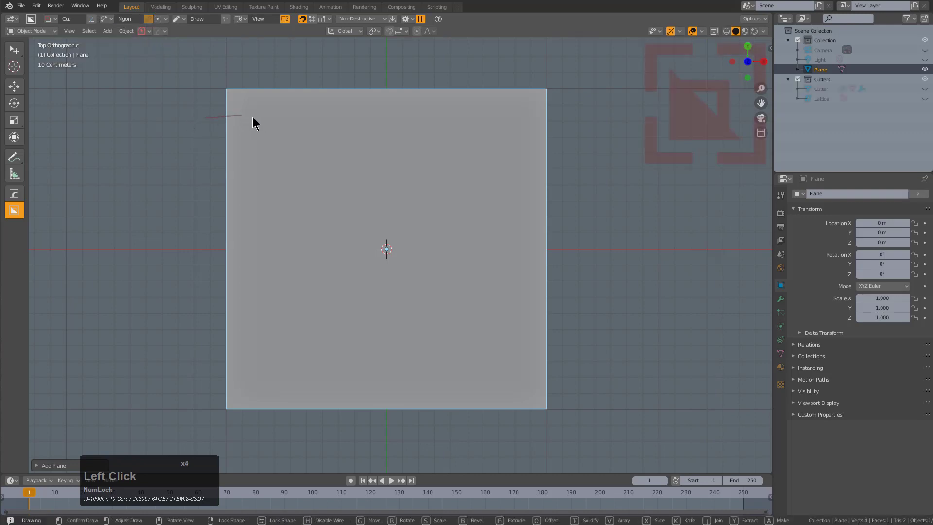
left_click(261, 117, "ctrl")
left_click(285, 179, "ctrl")
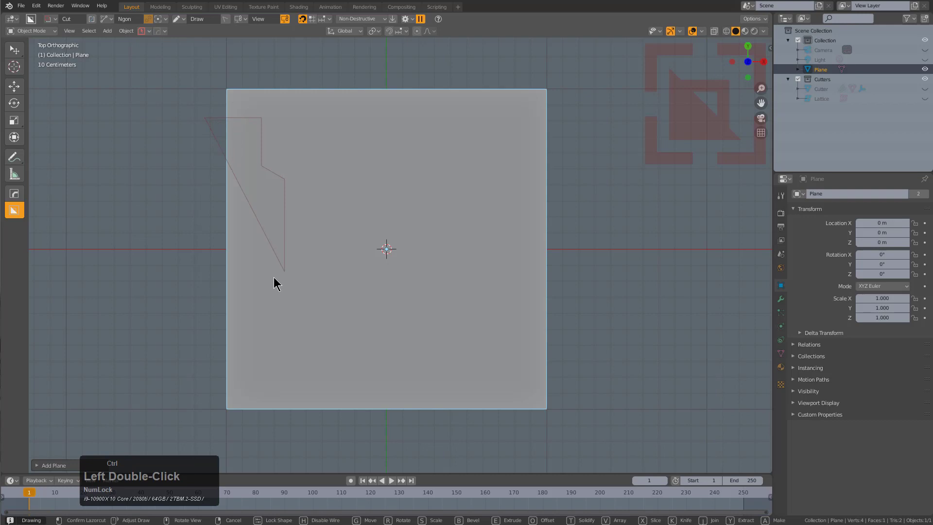
left_click(282, 287, "ctrl")
left_click(256, 303, "ctrl")
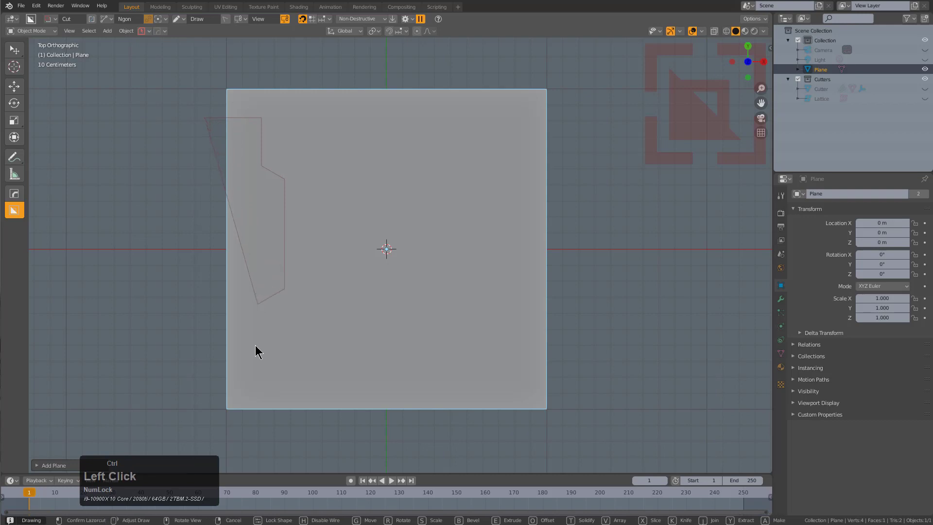
left_click(256, 390, "ctrl")
left_click(182, 387)
left_click(181, 388)
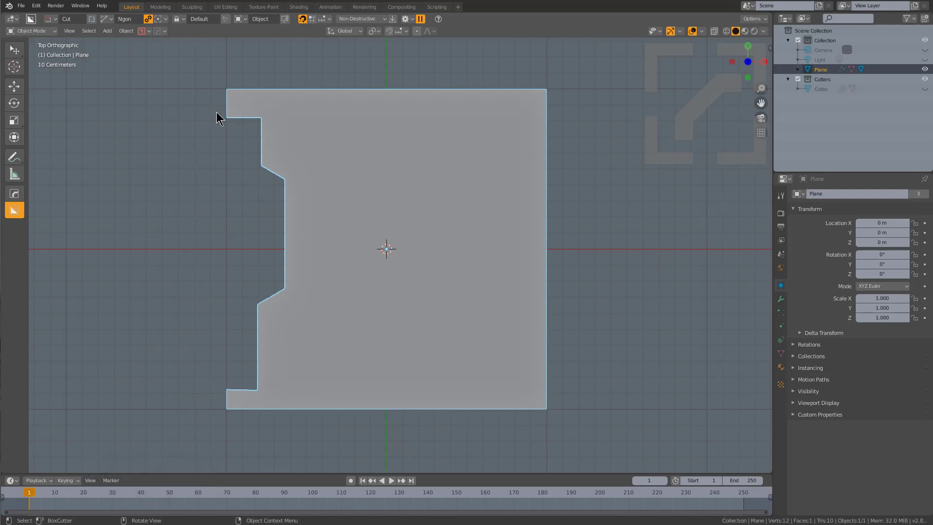
- Enable Release Lock Lazorcut in the BoxCutter release lock options
left_click(223, 21)
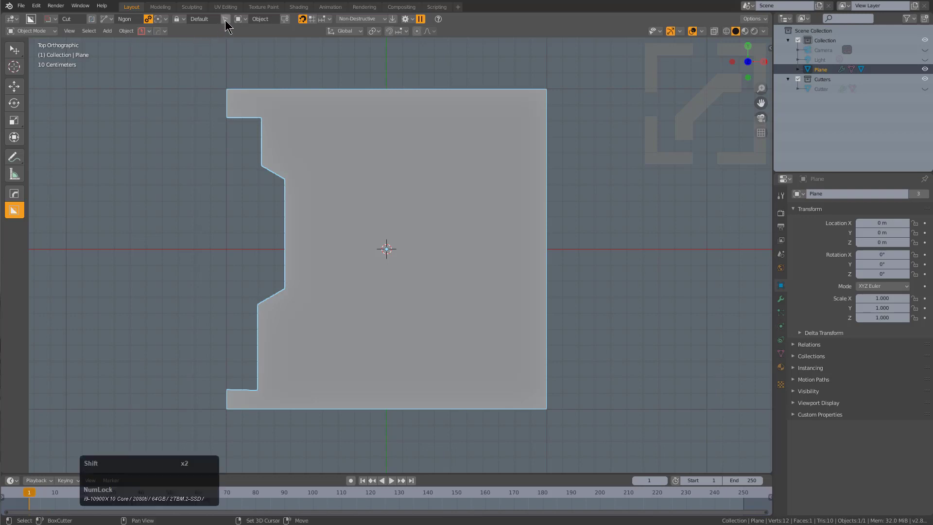
left_click(225, 19, "shift")
left_click_drag(227, 24, 231, 67)
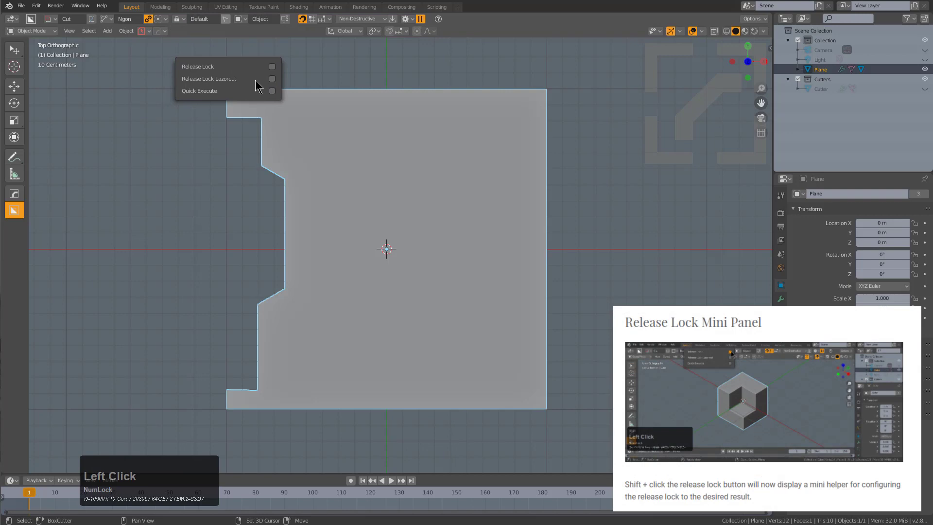
left_click(273, 79)
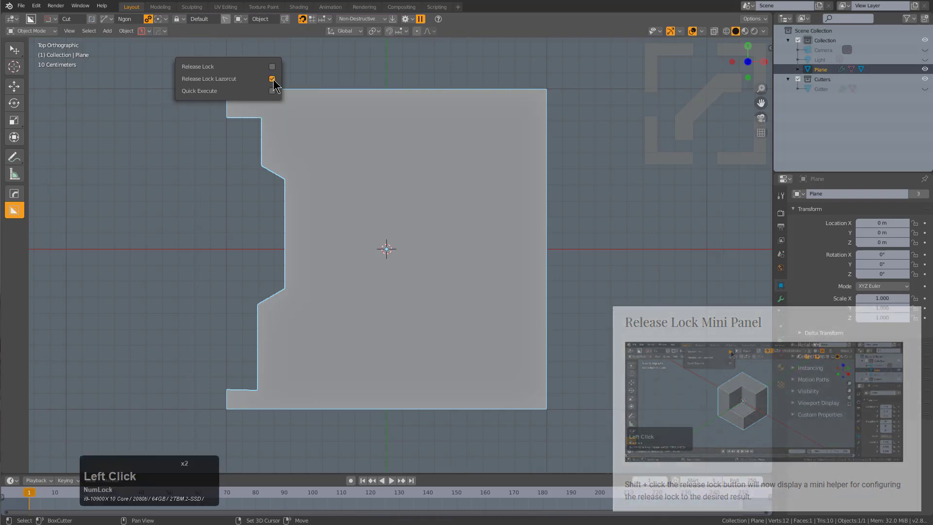
- Draw a stepped Ngon cutter across the left part of the plane's top edge and lock it as a lazorcut
left_click(217, 112, "ctrl")
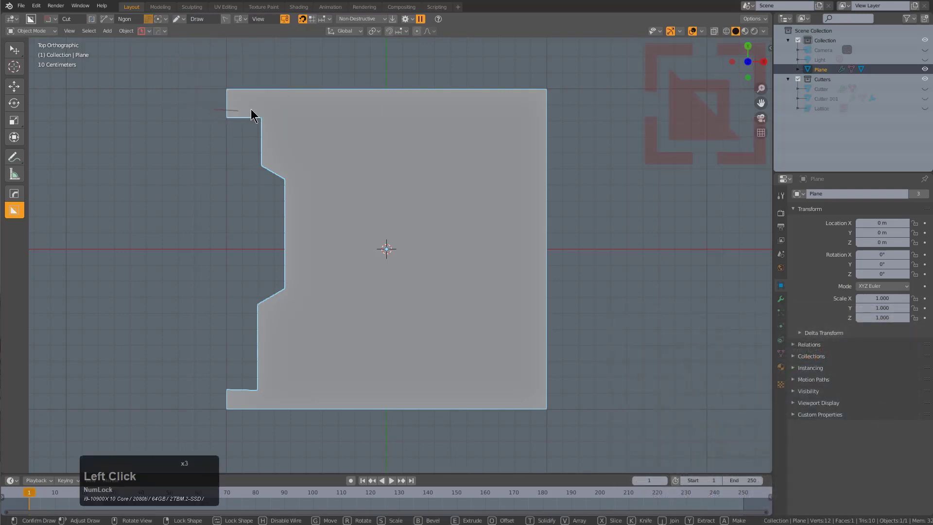
left_click(261, 113)
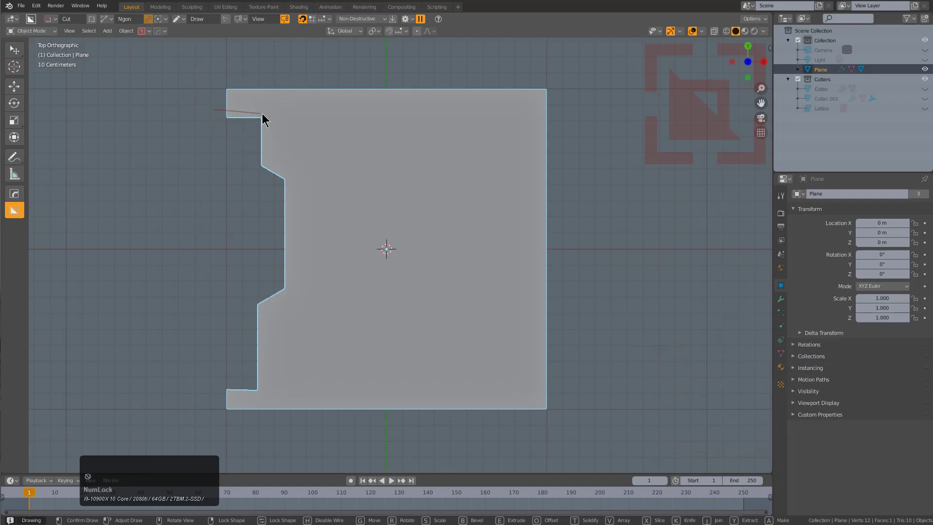
left_click(255, 112, "ctrl")
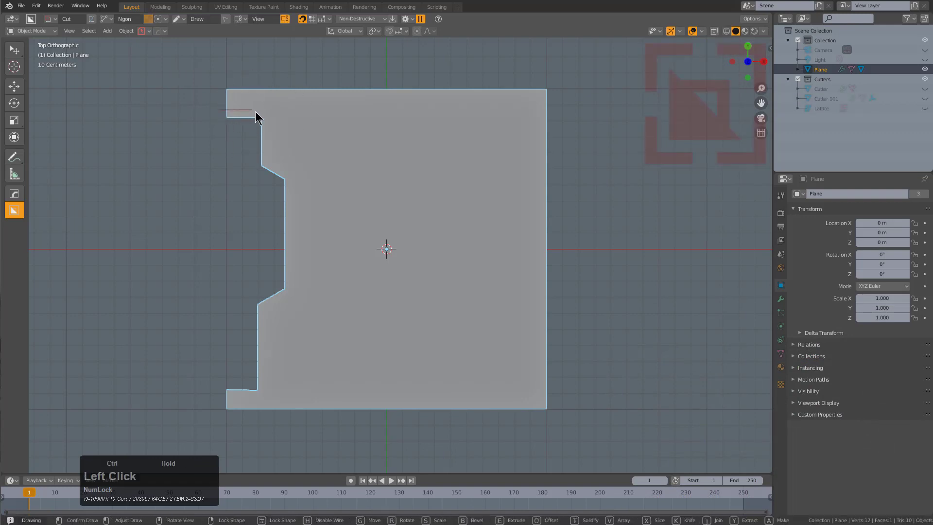
left_click(270, 99)
left_click(338, 98)
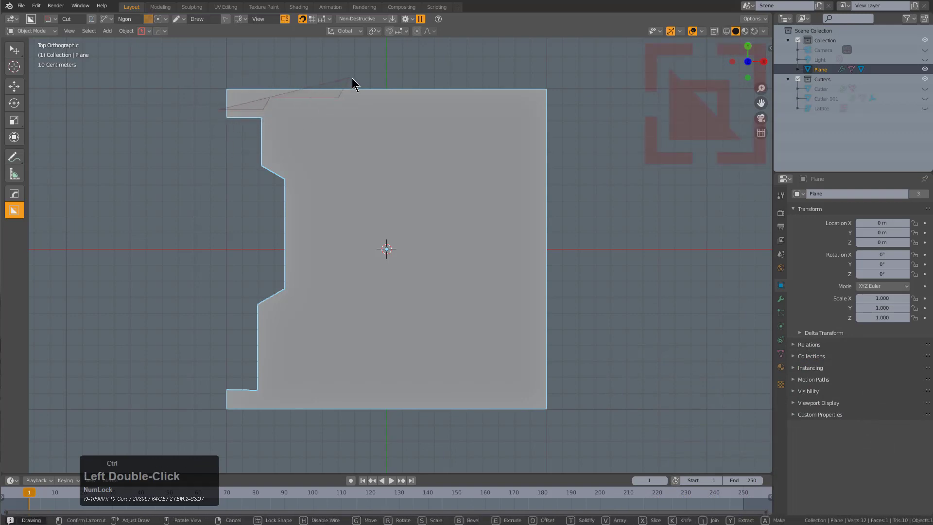
left_click(349, 77)
left_click(205, 78, "ctrl")
left_click(204, 77)
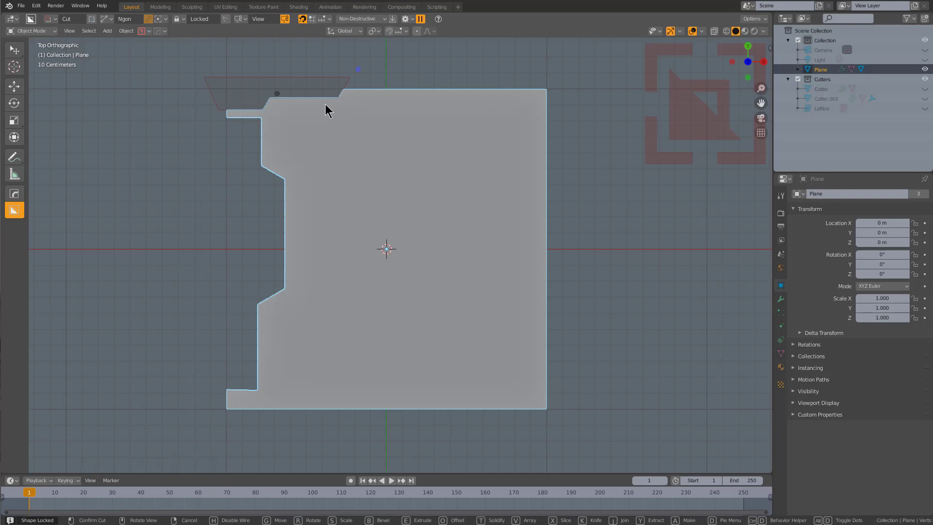
- Move, flip and enlarge the locked cutter over the plane's bottom edge and apply the cut there
key("g")
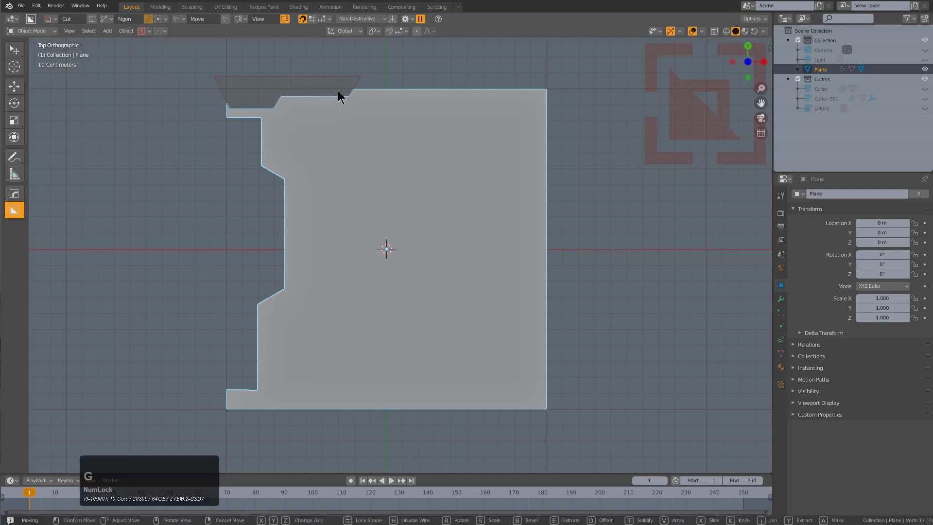
left_click(397, 382)
key("r")
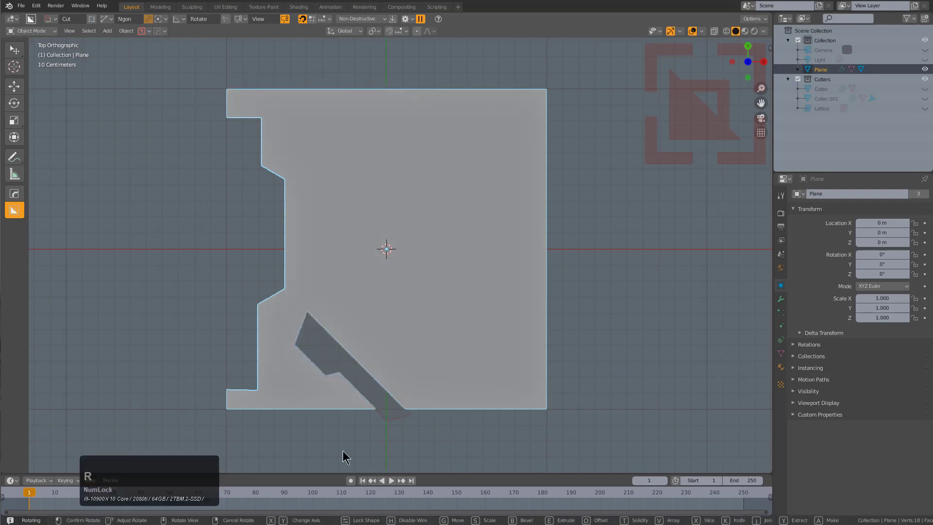
left_click(277, 359)
key("g")
left_click(517, 396)
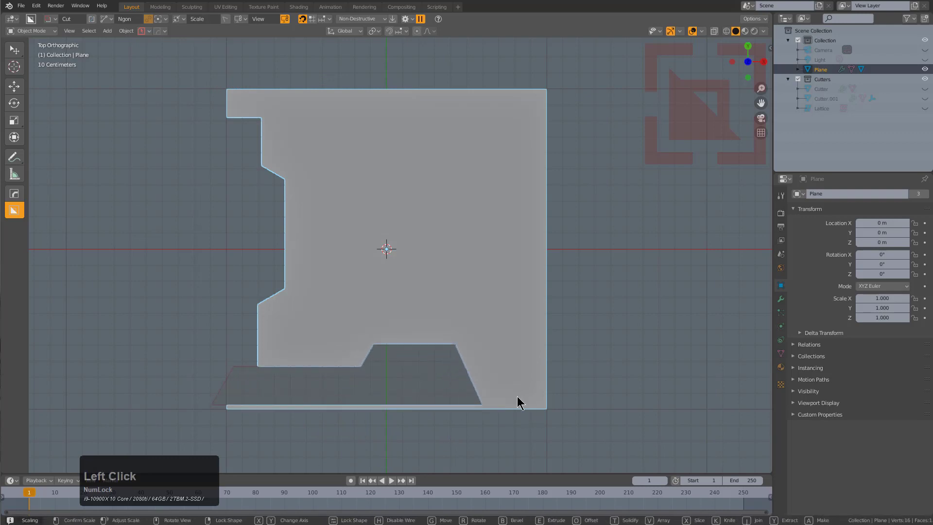
key("g")
left_click(563, 373)
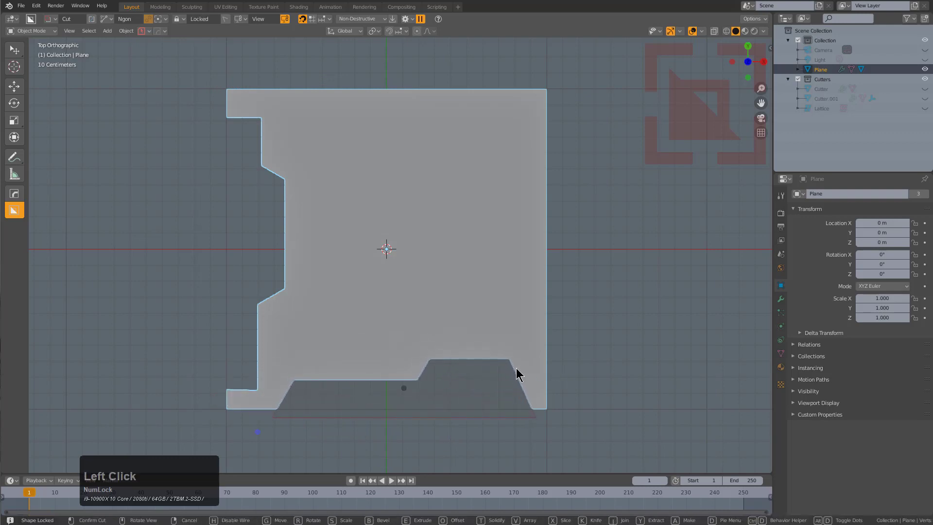
left_click(507, 371)
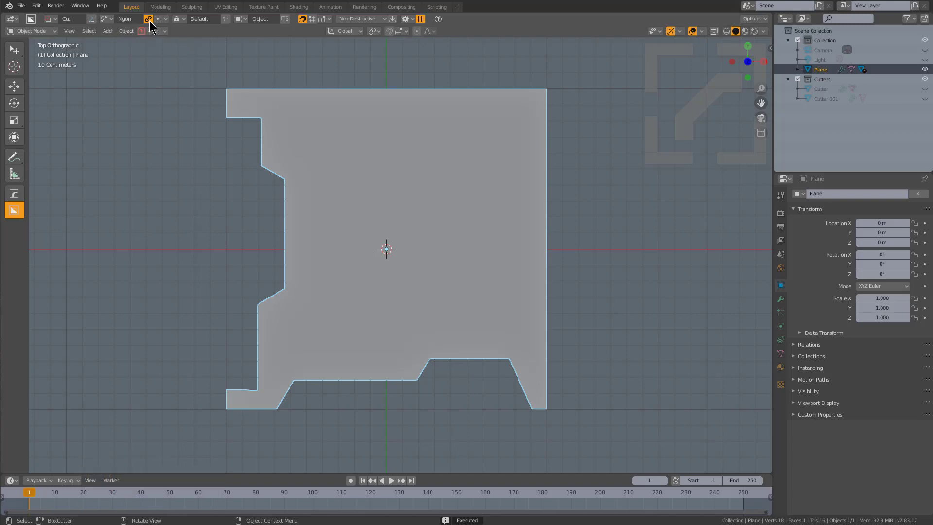
- Draw a non-cyclic Ngon line from above the plane's top edge, following the left notch and the lower-left part of the bottom notch
left_click(269, 73, "ctrl")
left_click(272, 152, "ctrl")
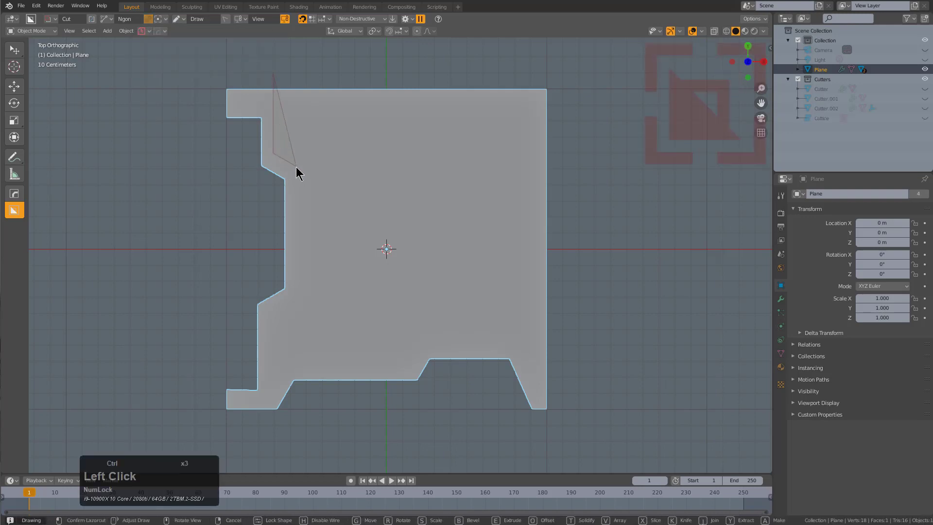
left_click(295, 167, "ctrl")
key("c")
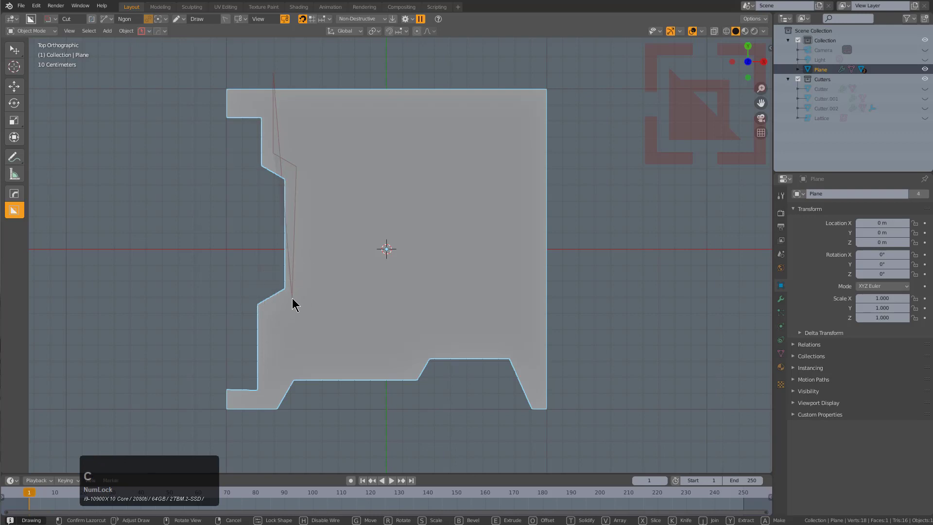
left_click(296, 297, "ctrl")
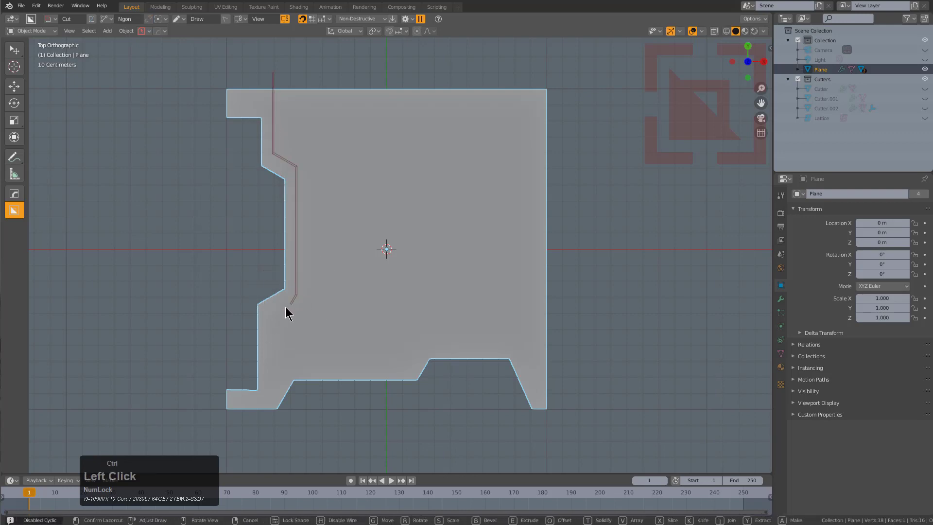
left_click(268, 311, "ctrl")
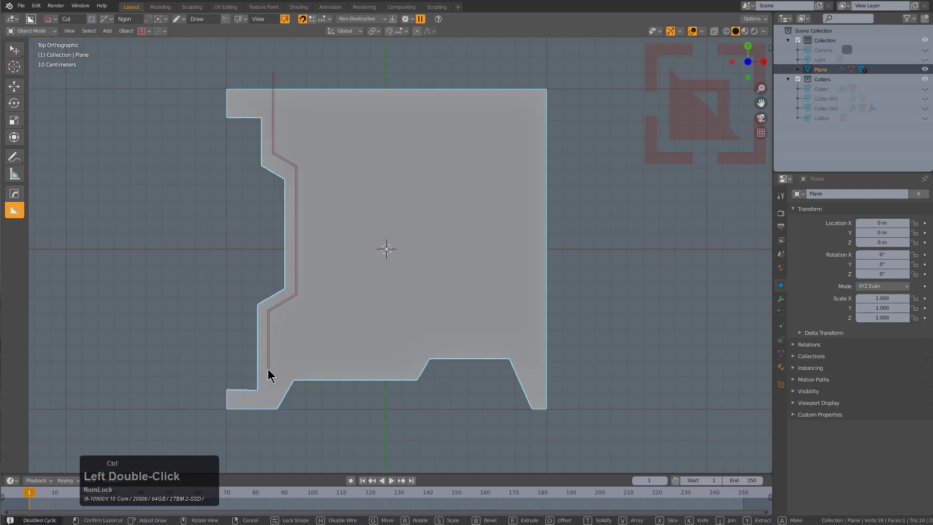
left_click(267, 369, "ctrl")
left_click(418, 370, "ctrl")
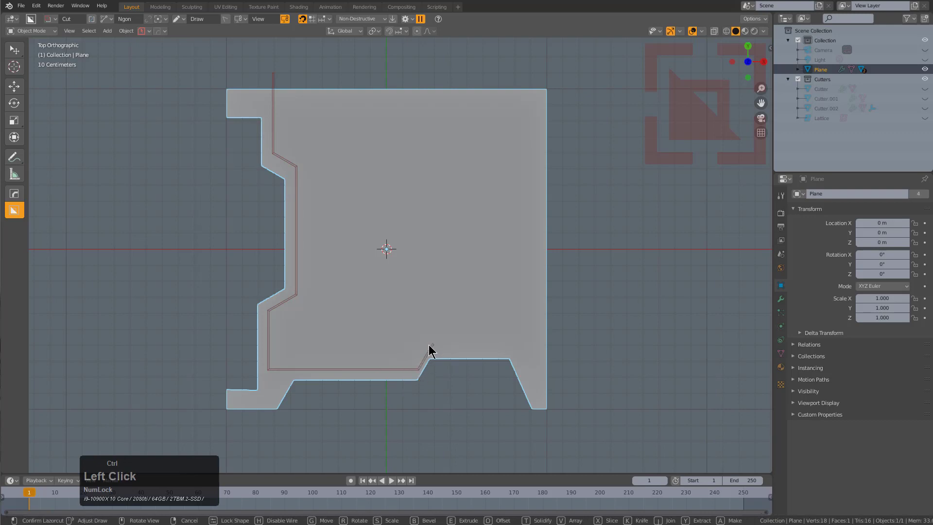
- Continue the line over the raised part of the bottom notch and up the right side with an inward jog past the top edge
left_click(430, 348)
left_click(516, 348)
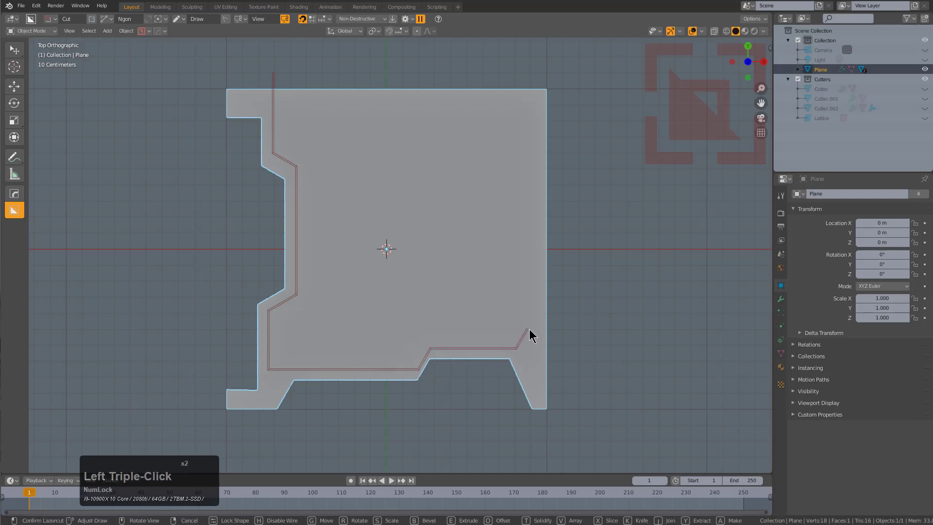
left_click(534, 330)
left_click(534, 184)
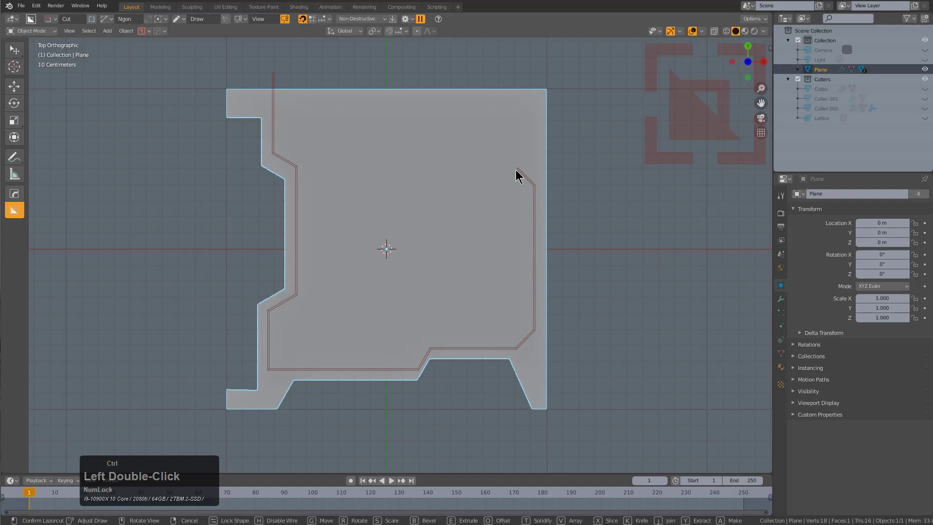
left_click(516, 169)
left_click(517, 125)
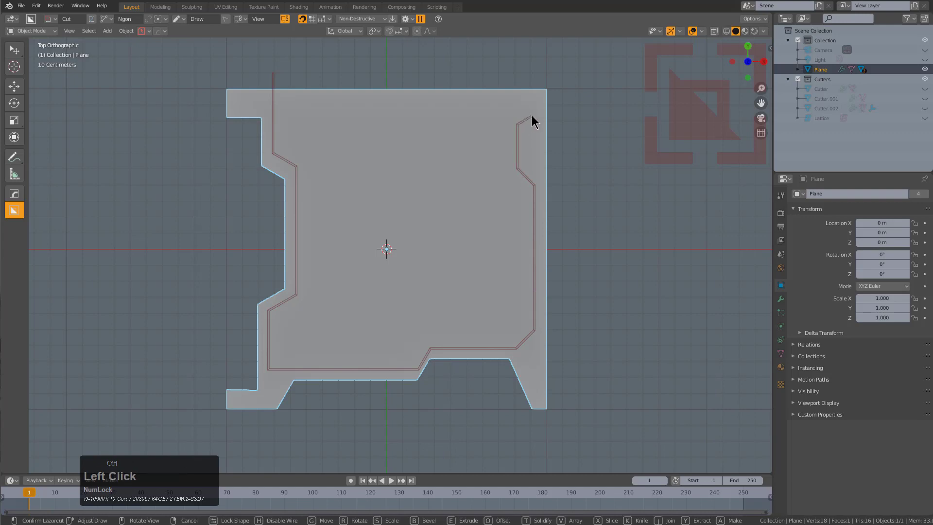
left_click(532, 116, "ctrl")
left_click(532, 80, "ctrl")
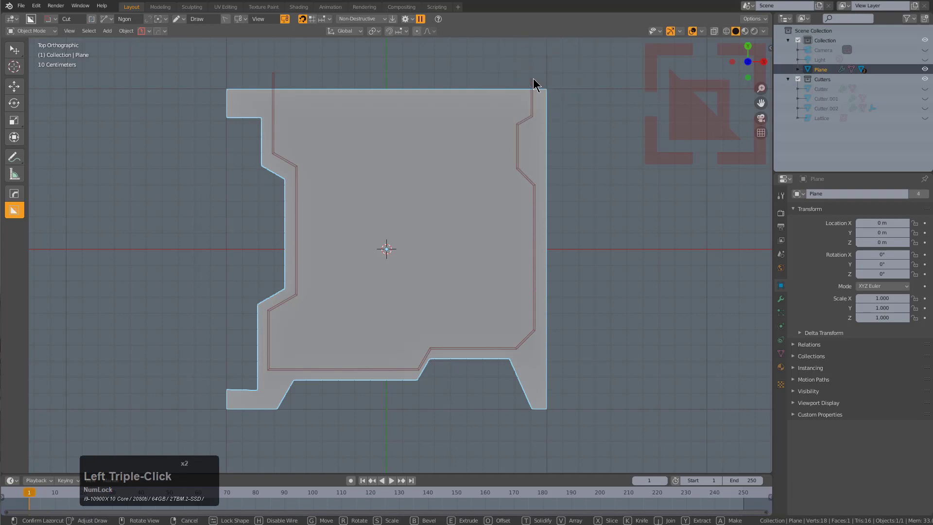
- Thicken the line cutter into a narrow strip with Solidify and scale it down slightly inside the plane's outline
key("t")
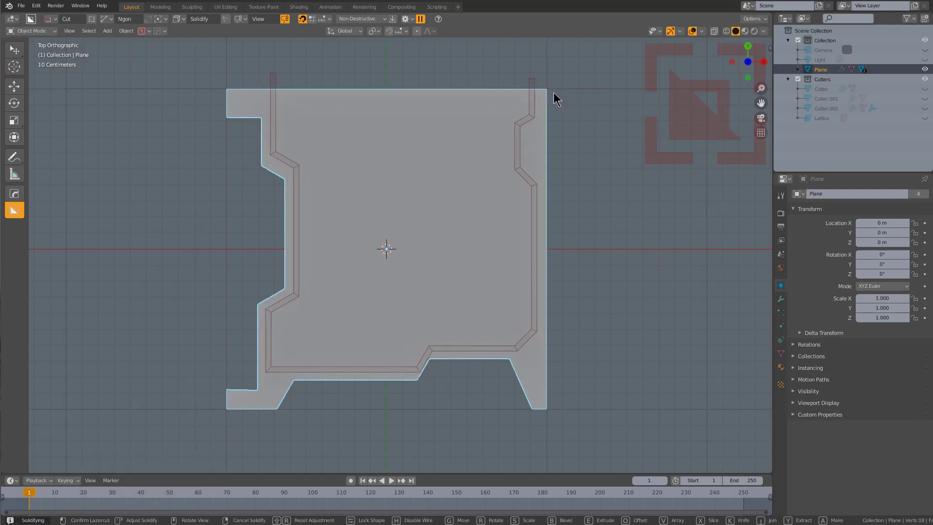
left_click(554, 92)
key("g")
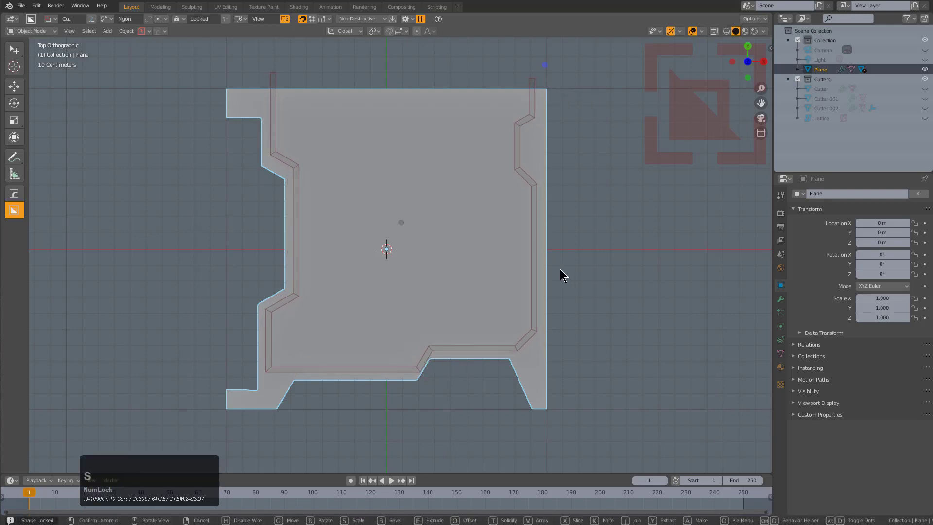
left_click(556, 270)
key("g")
left_click(553, 275)
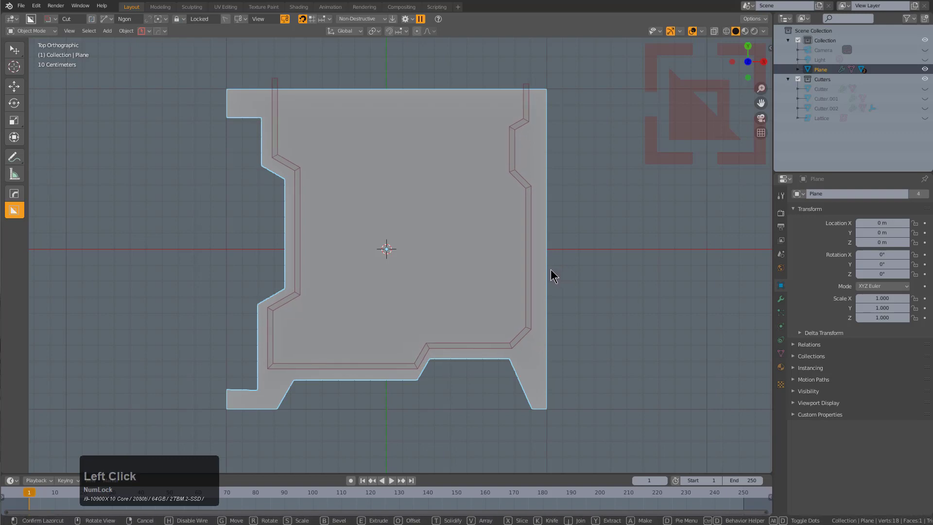
- Bevel the strip cutter's corners into rounds, and readjust the bevel to a smaller width
middle_click_drag(520, 318, 527, 269)
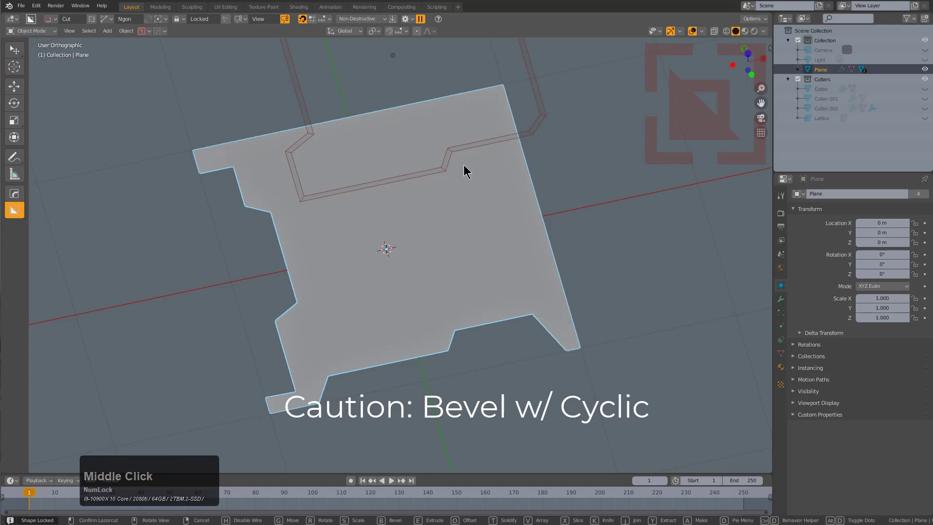
scroll(464, 165, "up", 2, "shift")
scroll(460, 246, "up", 3, "shift")
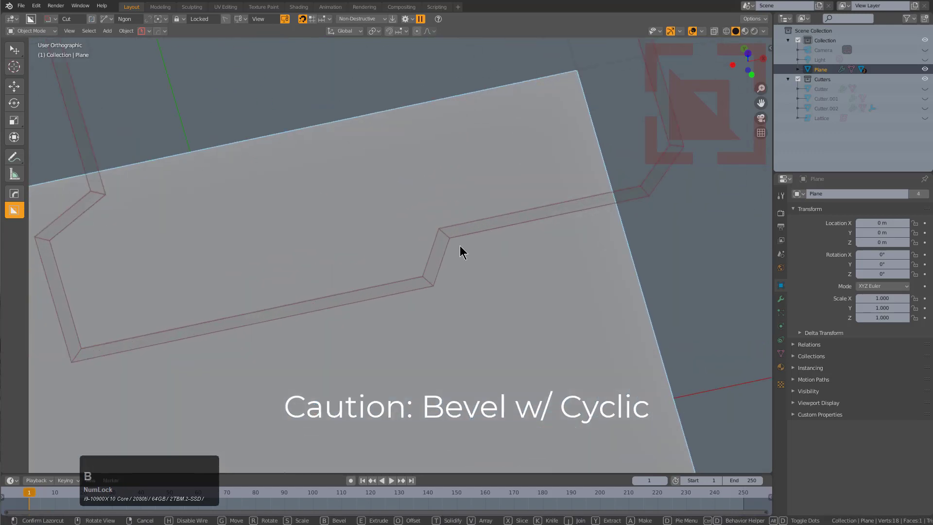
key("b")
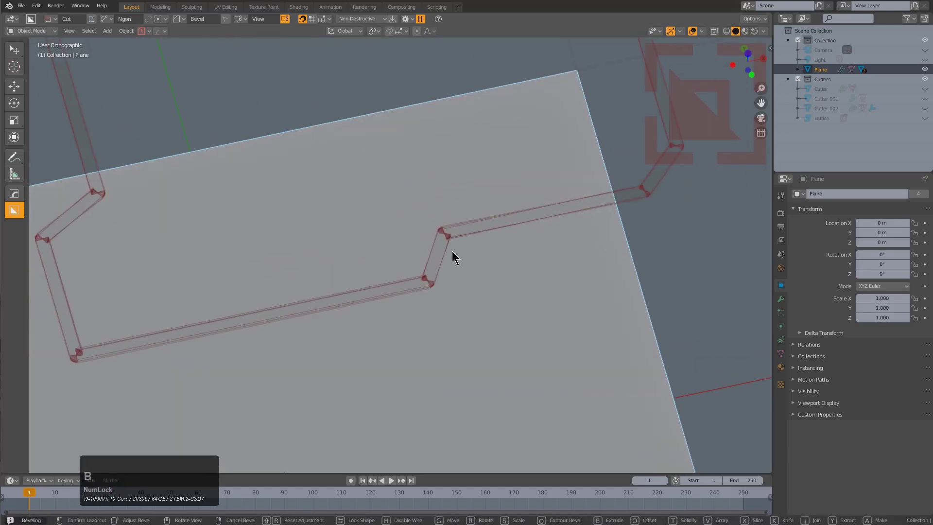
left_click(417, 263)
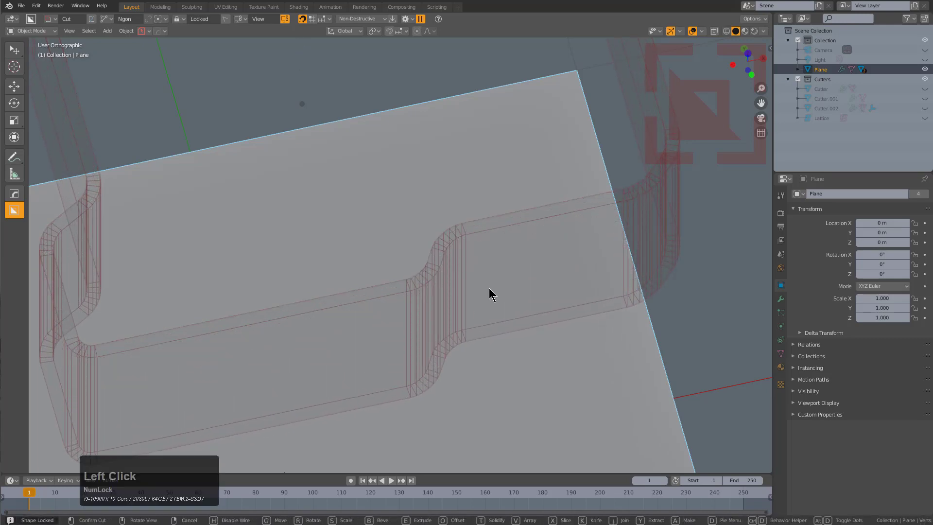
key("b")
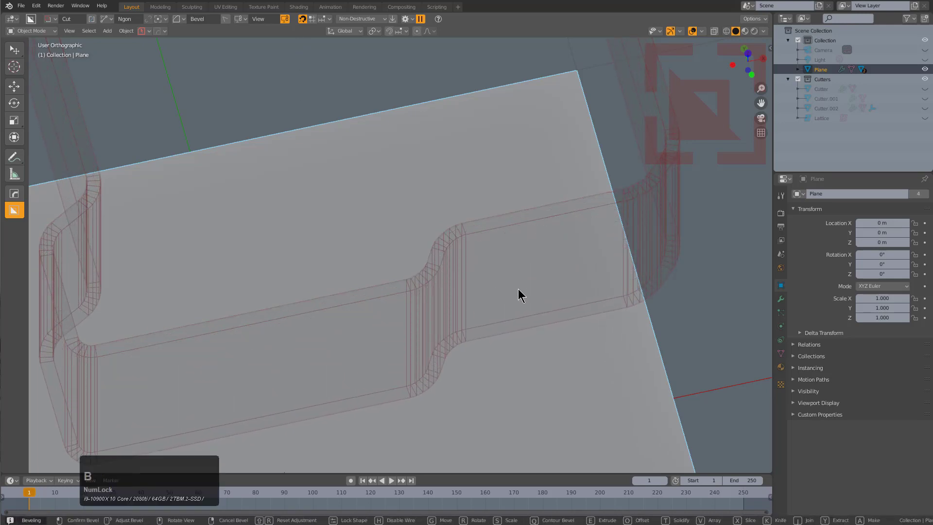
scroll(456, 283, "up", 4)
left_click(466, 282)
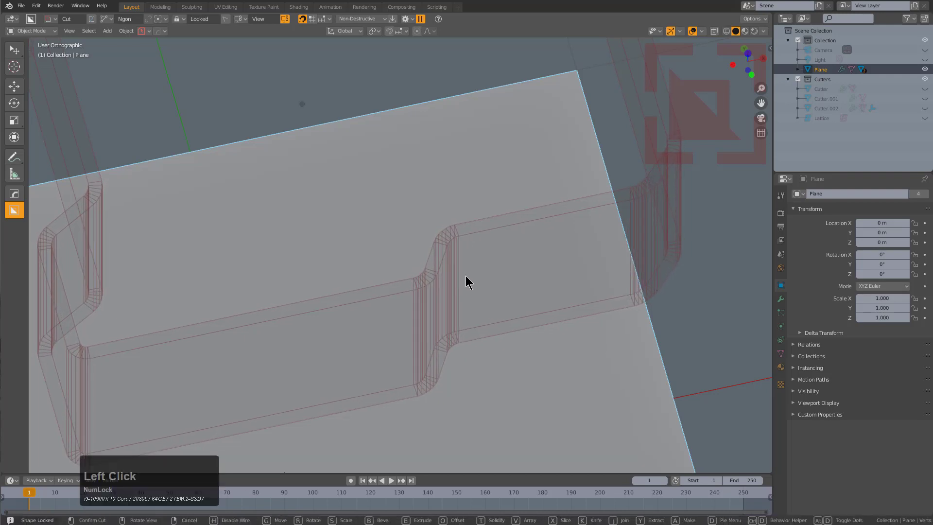
- Apply the beveled strip cut to the plane from the top view
scroll(456, 272, "down", 8)
left_click_drag(362, 229, 364, 319)
key("KP_7")
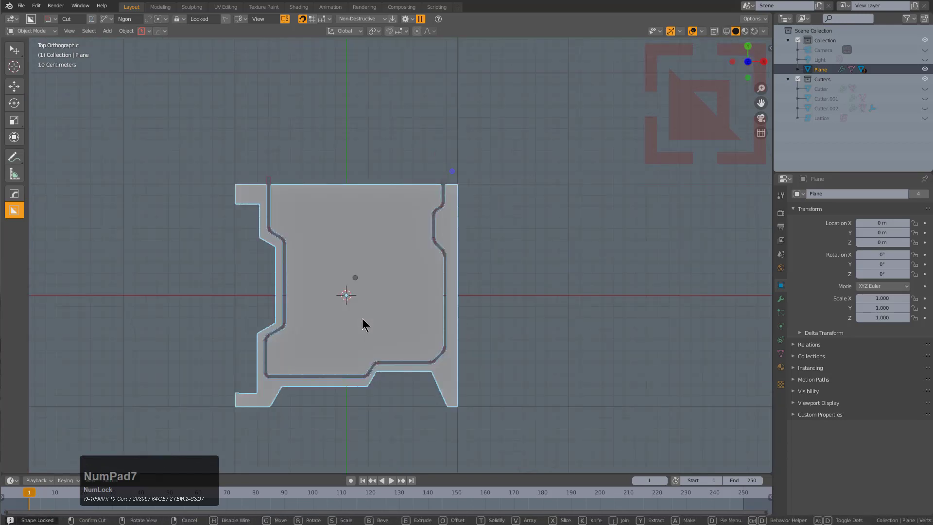
scroll(364, 324, "up", 3)
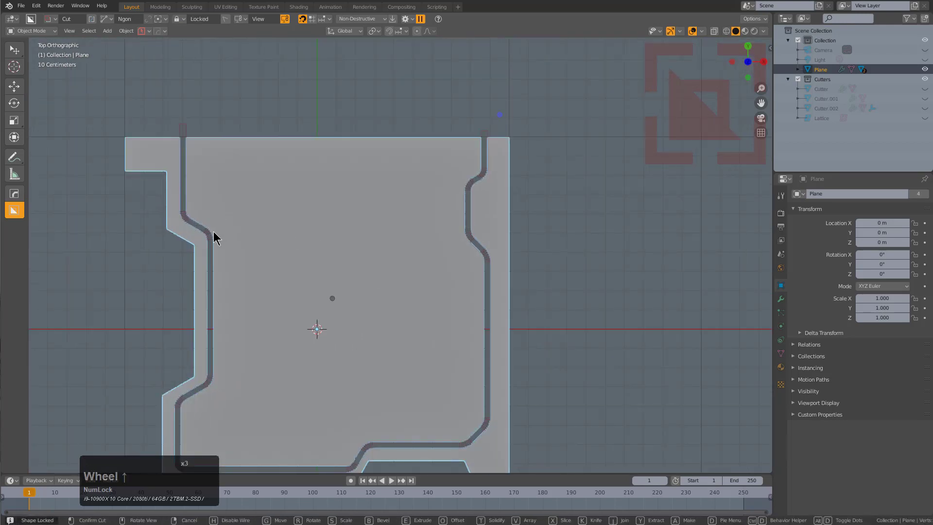
left_click(214, 231)
scroll(186, 284, "up", 1)
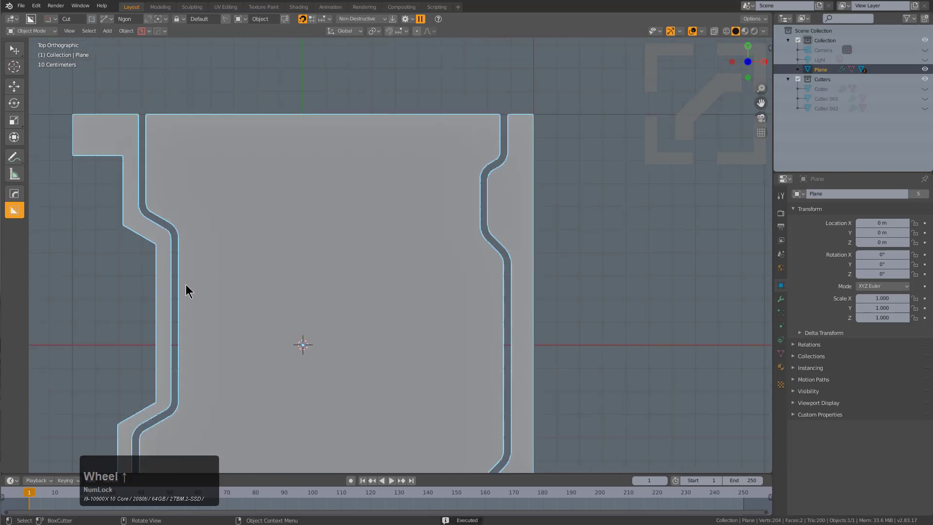
- Draw an angle-snapped strip line from the left groove across the plane to the right groove, with two diagonal rises
left_click(176, 293)
left_click(275, 295, "ctrl")
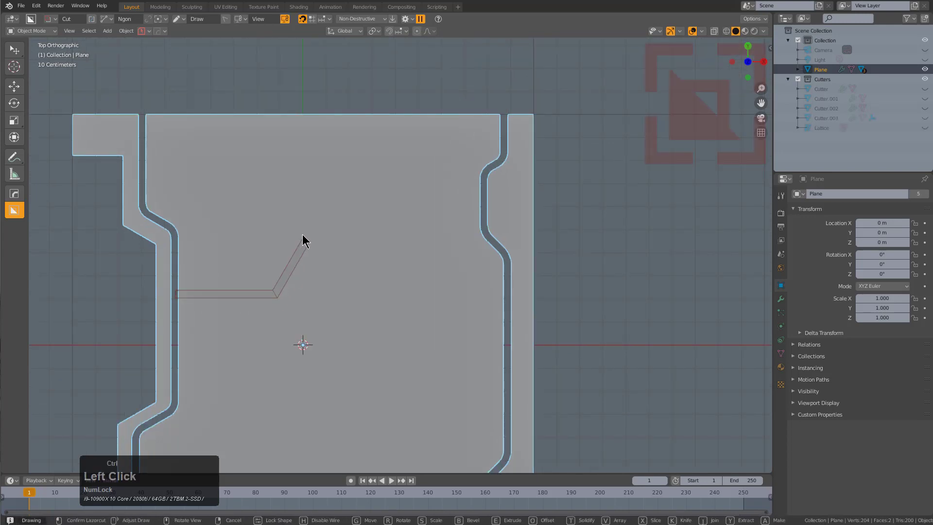
left_click(317, 215, "ctrl")
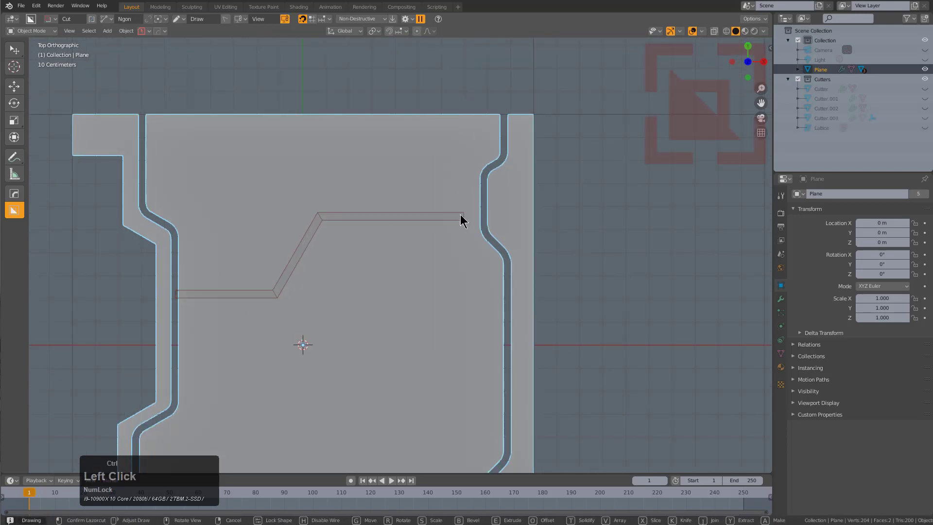
double_click(460, 217, "ctrl")
left_click(465, 194, "ctrl")
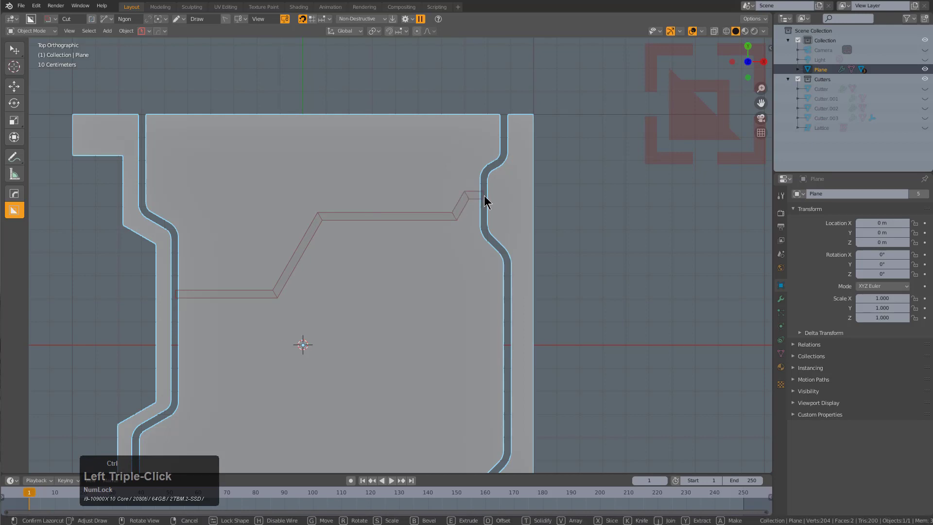
left_click(484, 196)
- Lock the crosswise strip cutter, round its corners with a small bevel and apply the cut
left_click(484, 195)
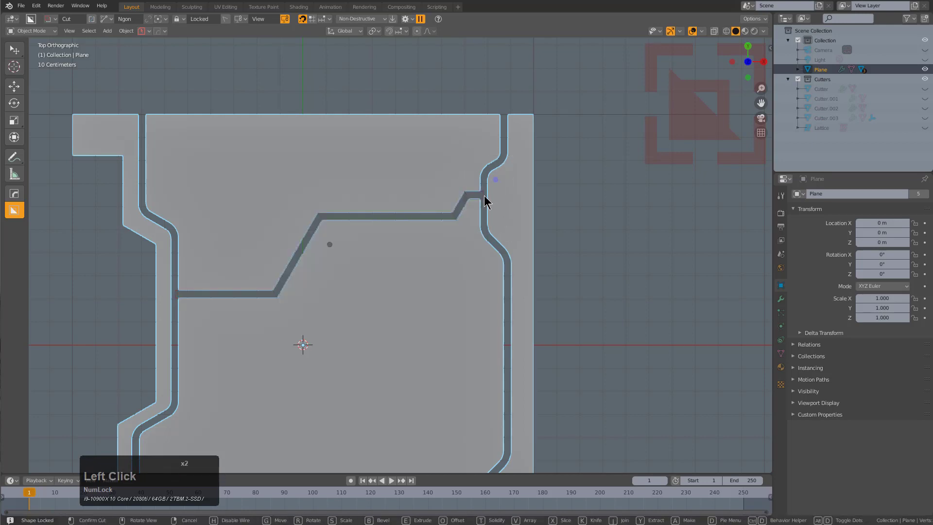
key("b")
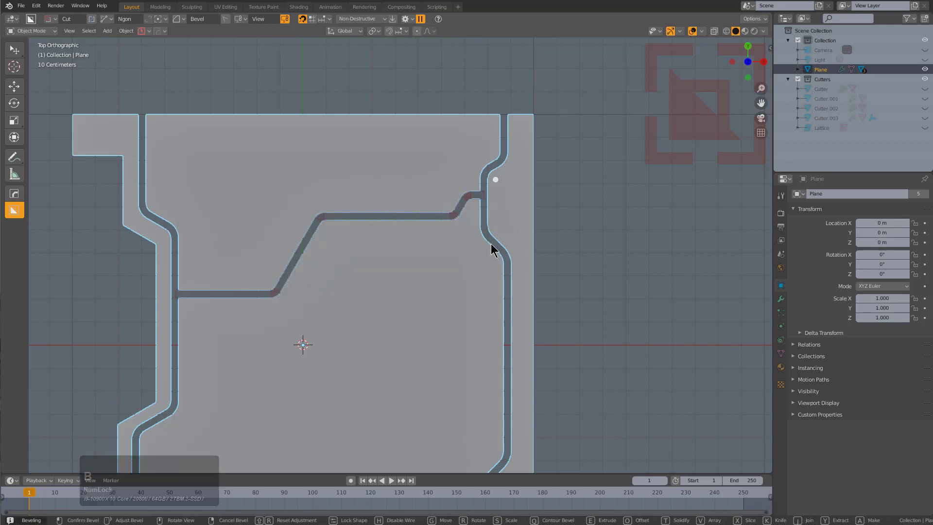
left_click(391, 254)
- Draw an angle-snapped strip line from the crosswise groove down to the bottom groove, jogging right partway, and lock its shape
middle_click_drag(400, 226, 395, 137, "shift")
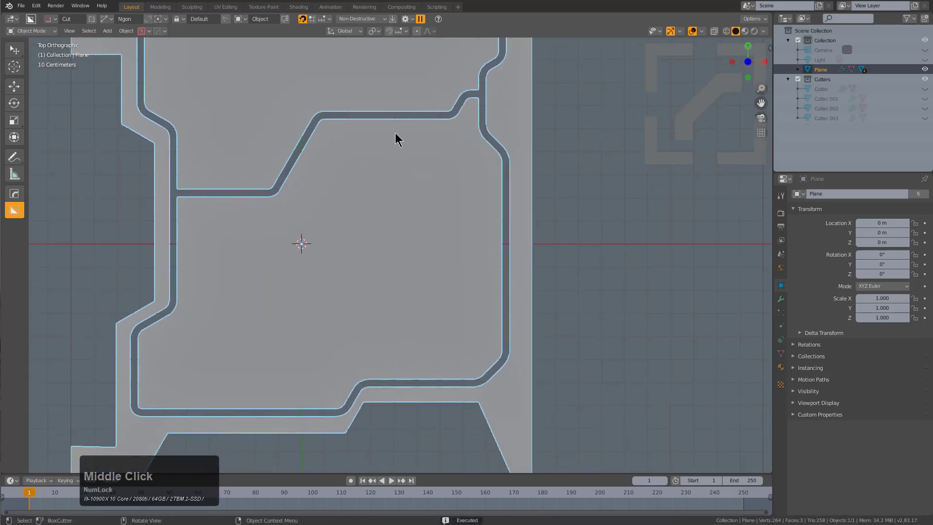
left_click_drag(390, 116, 387, 202, "ctrl")
left_click_drag(383, 256, 383, 261, "ctrl")
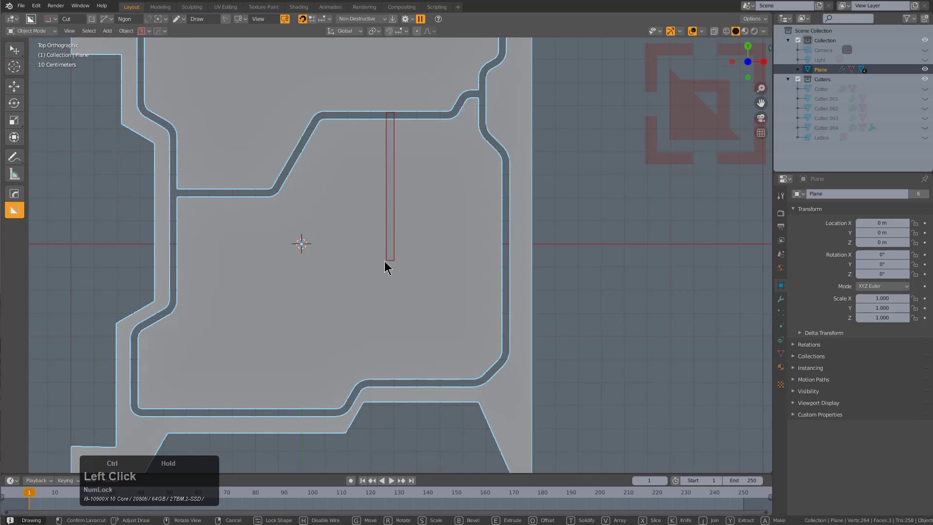
left_click(421, 282, "ctrl")
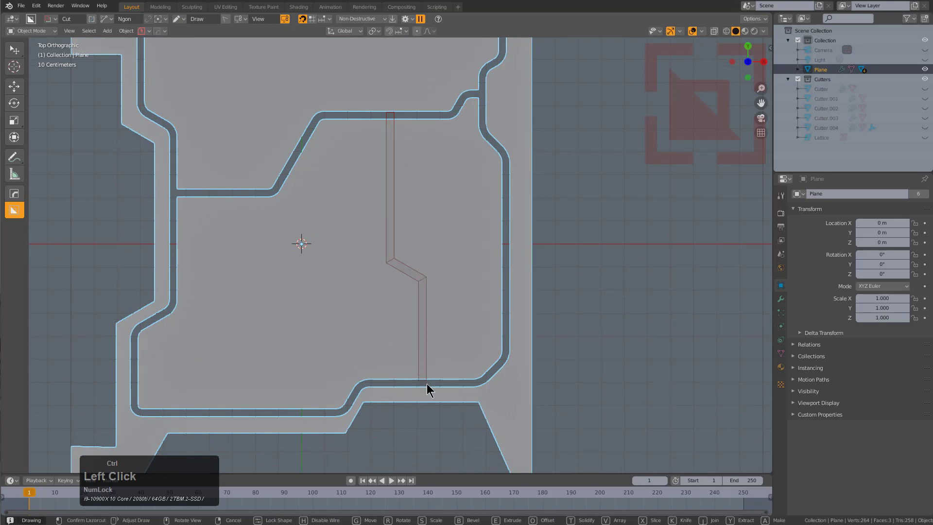
double_click(427, 382)
left_click(427, 382)
left_click(427, 382)
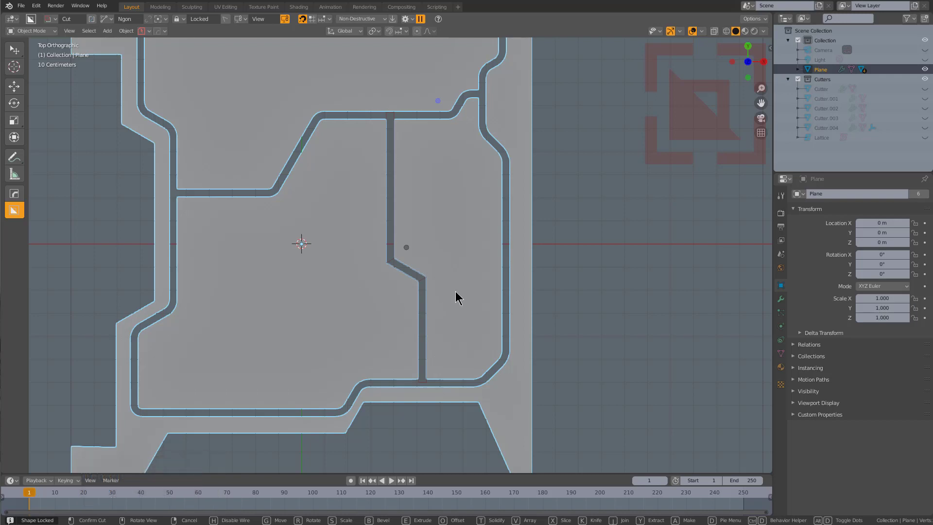
- Round the jog of the vertical strip cutter with a bevel and apply the cut
key("b")
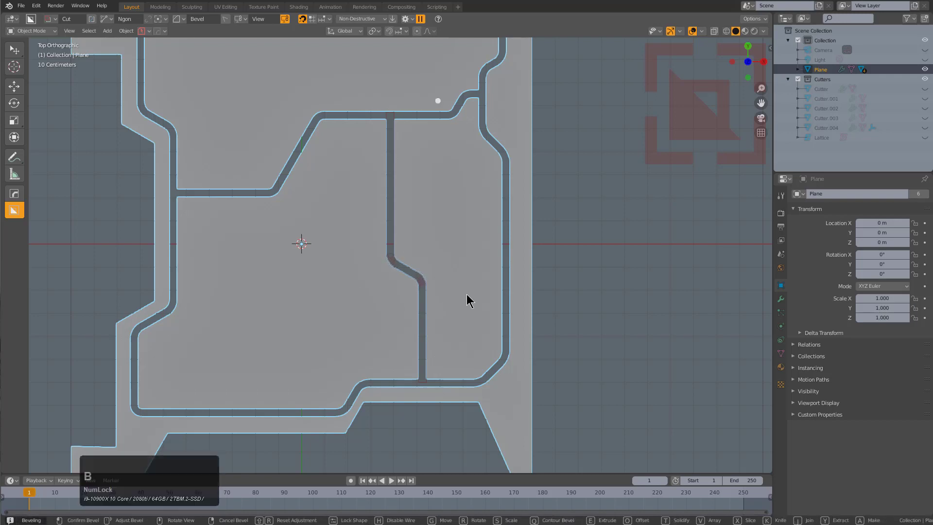
left_click(466, 300)
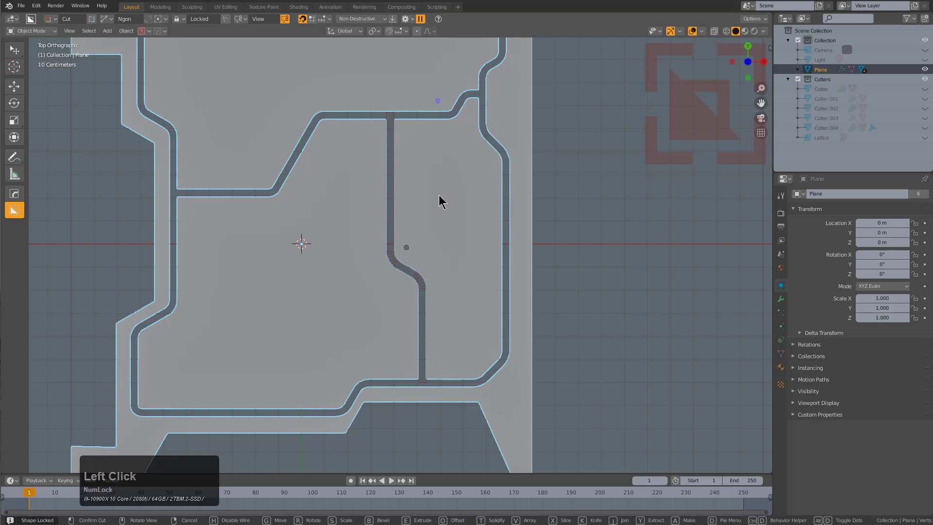
left_click(469, 292)
- Draw a strip line from the lower vertical groove leftward, diagonally up and then straight up to the crosswise groove, and lock its shape
left_click_drag(424, 333, 282, 321)
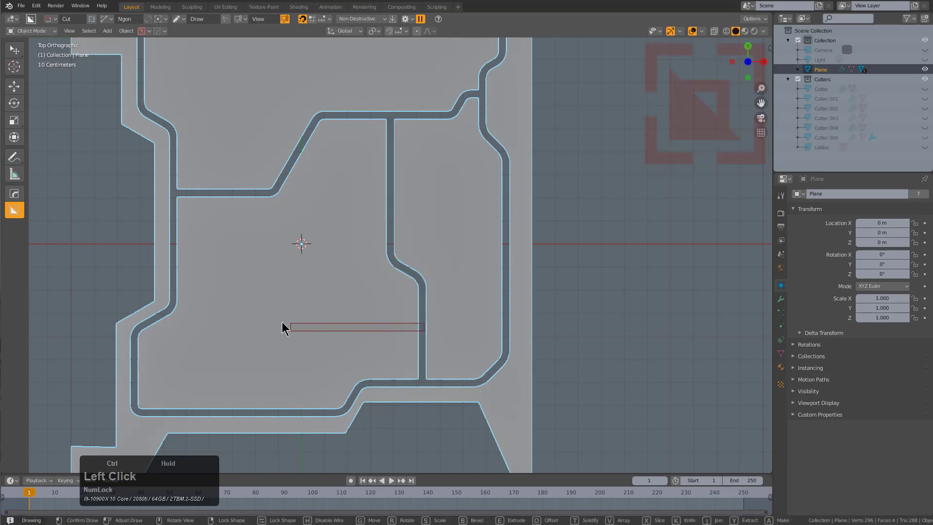
left_click(281, 321, "ctrl")
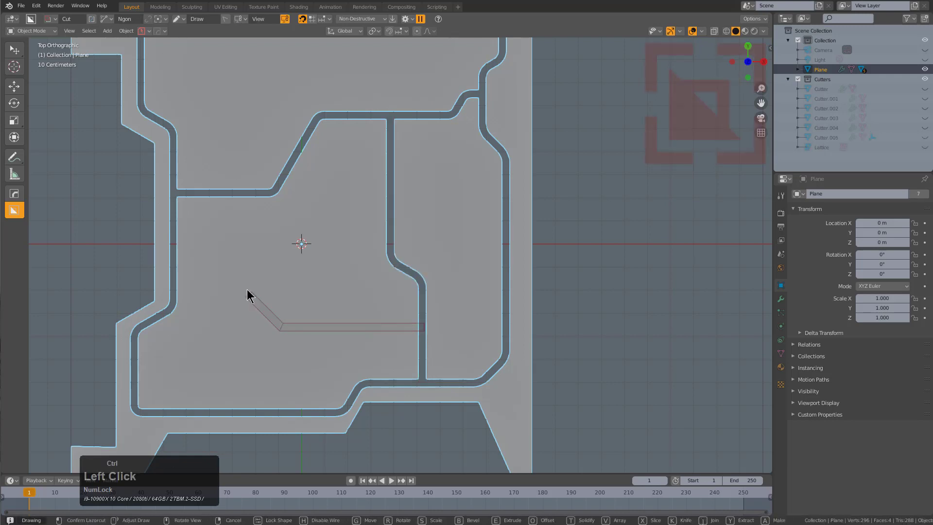
double_click(248, 195)
left_click(248, 195)
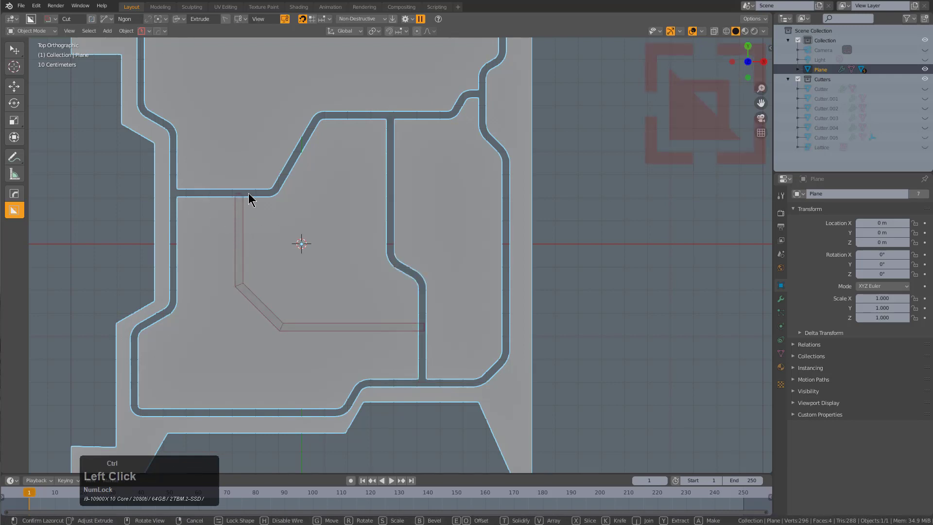
left_click(298, 202)
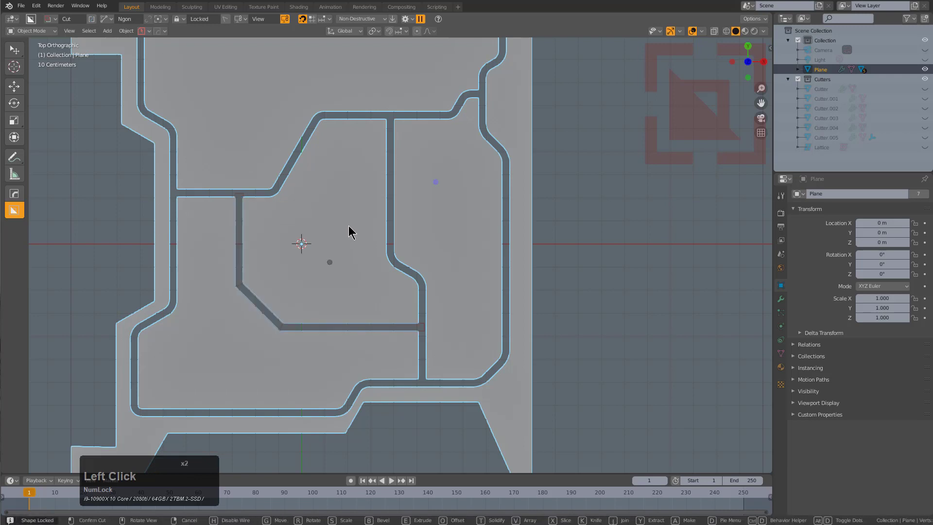
- Bevel the two corners of the inner panel's strip cutter and apply the cut
key("b")
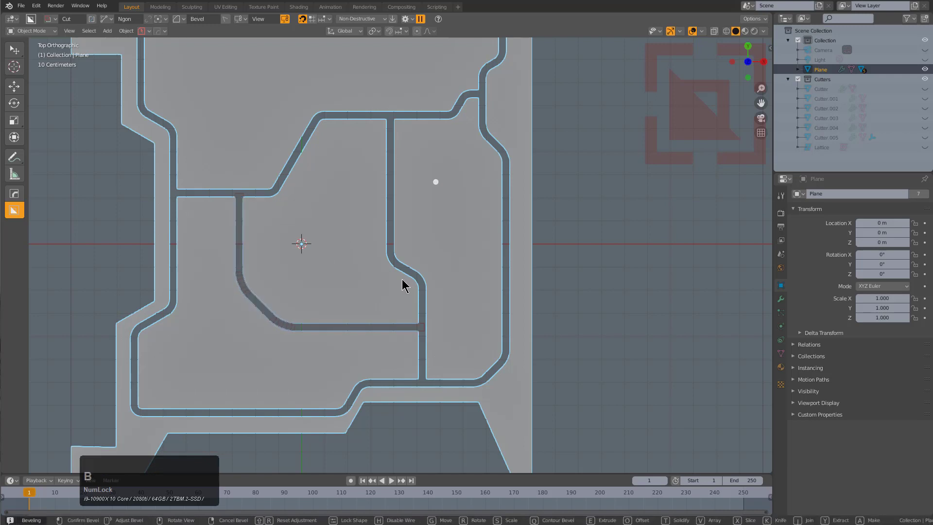
left_click(392, 277)
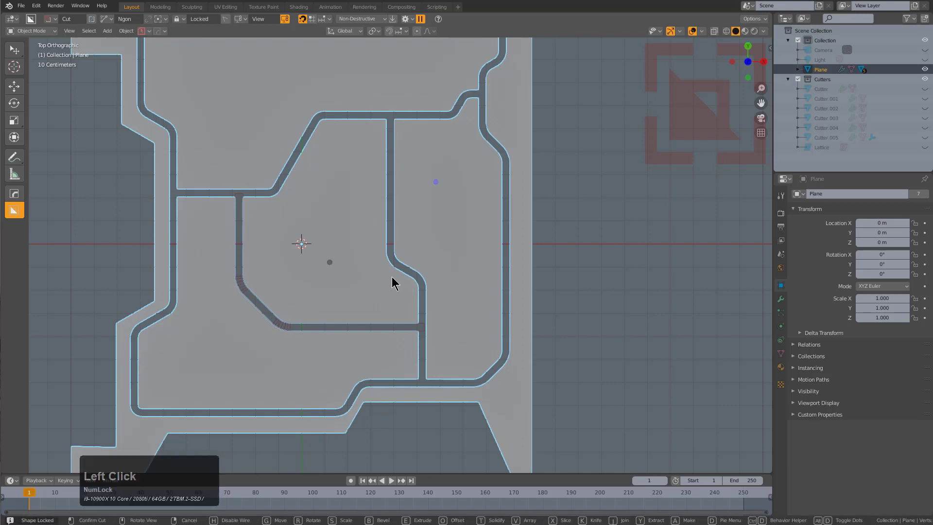
left_click(357, 241)
- Draw a small bracket-shaped strip line that starts and ends outside the plane's upper right edge, and lock its shape
scroll(362, 209, "down", 4)
middle_click_drag(368, 184, 363, 222, "shift")
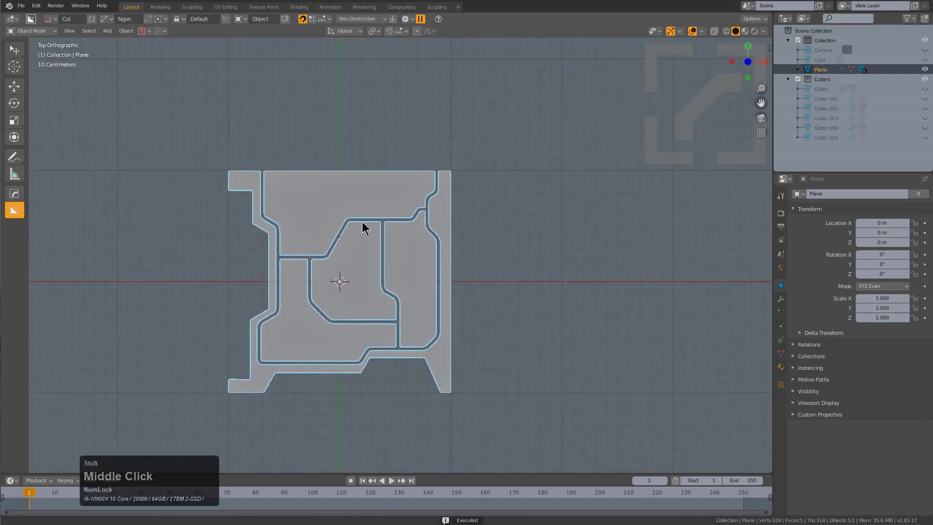
scroll(368, 216, "up", 2)
middle_click_drag(414, 256, 383, 212, "shift")
left_click_drag(466, 130, 437, 186)
left_click(437, 174)
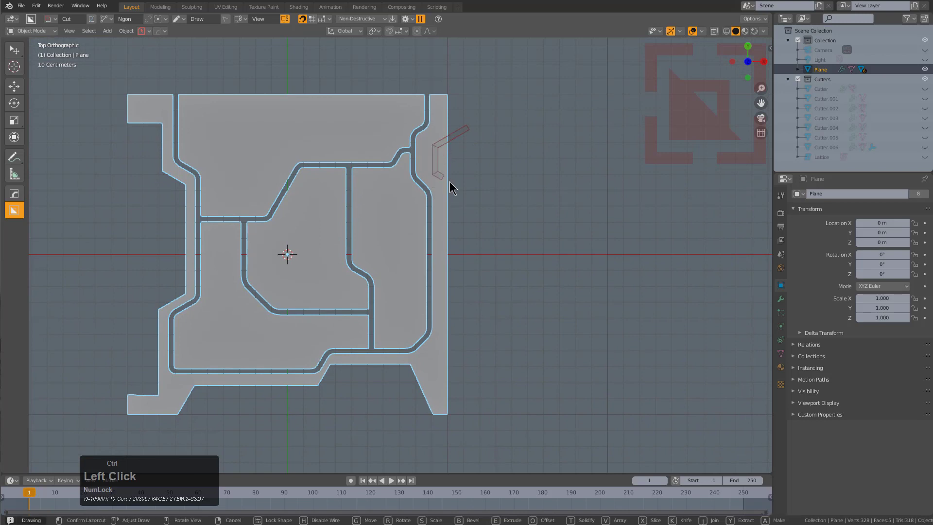
triple_click(473, 197)
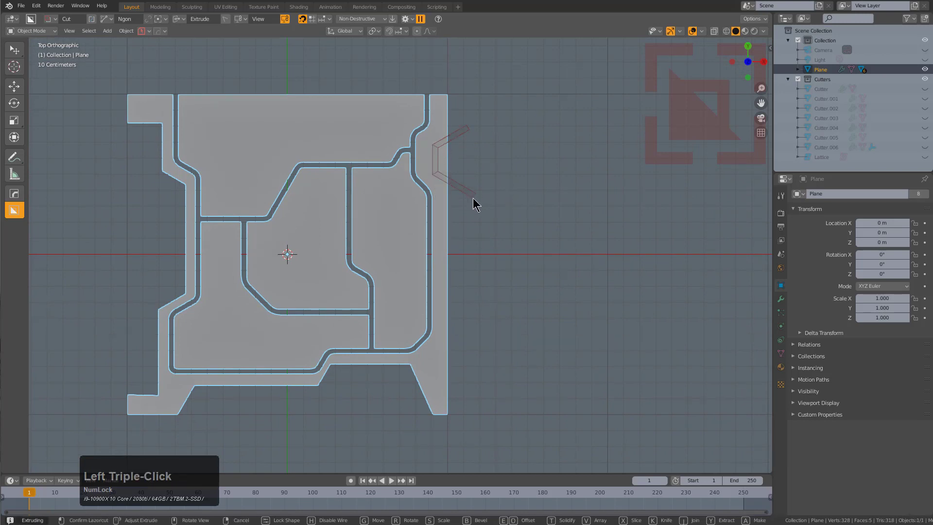
left_click(473, 197)
- Bevel the corners of the bracket-shaped cutter at the right edge and apply the cut
key("b")
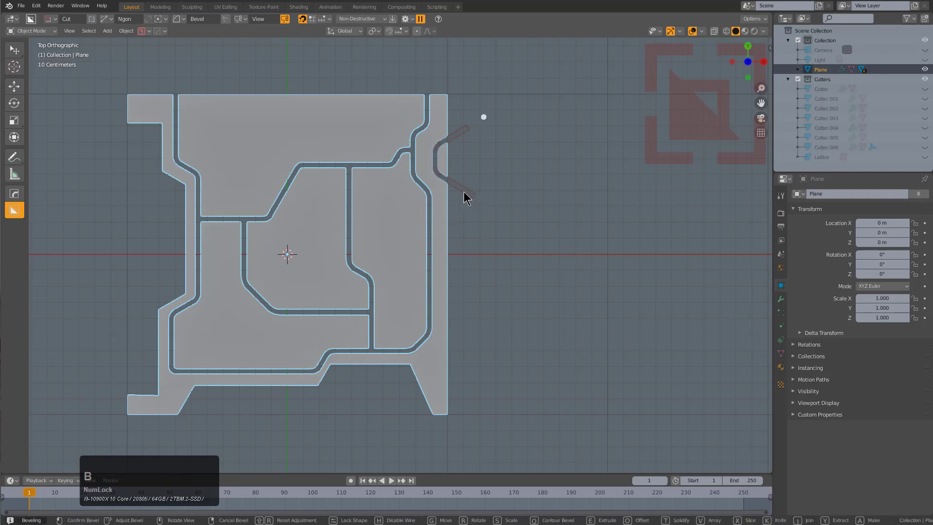
left_click(469, 195)
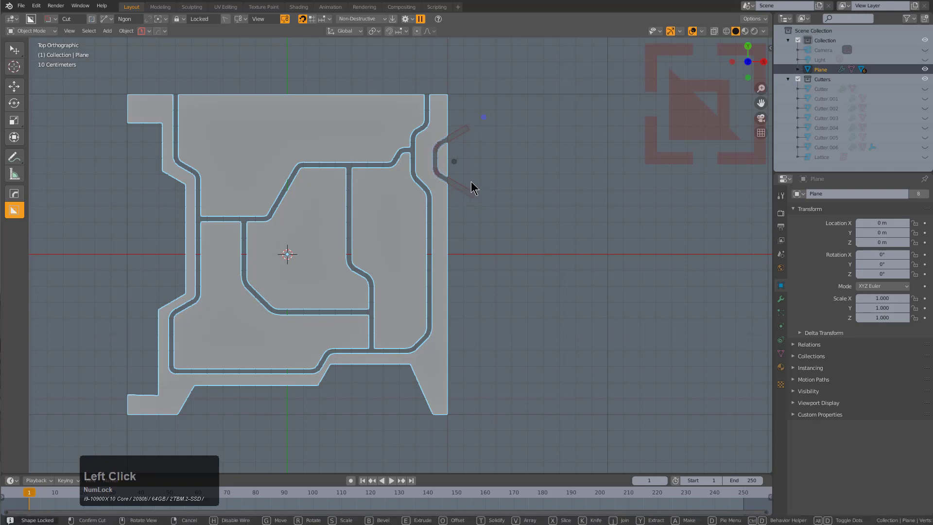
left_click(473, 198)
- Review the Ngon shape's Cyclic option and the Ngon and Rotate angle snapping settings
middle_click_drag(250, 104, 342, 167)
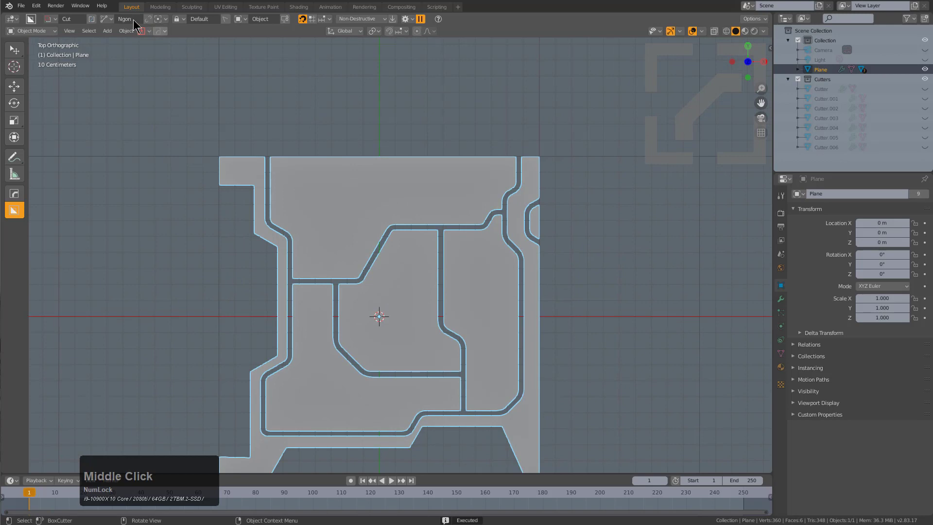
left_click(109, 20)
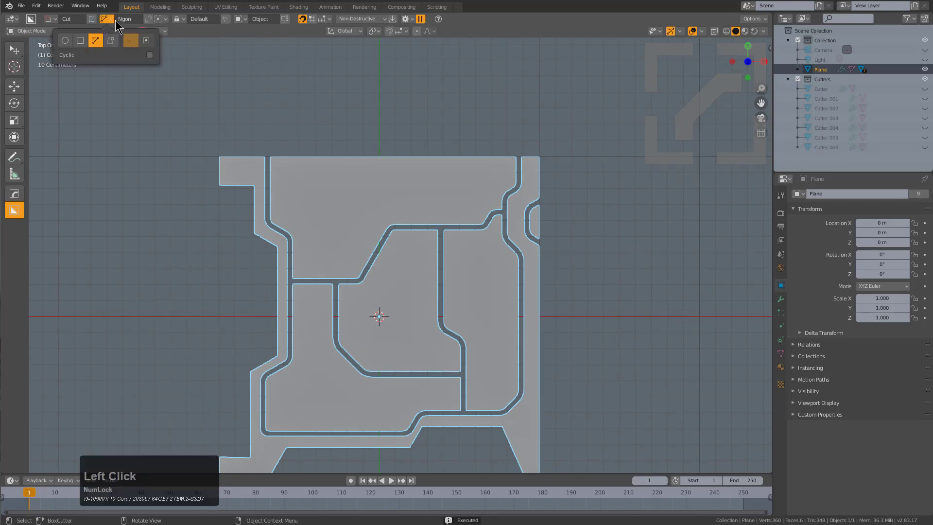
left_click(240, 18)
left_click(330, 19)
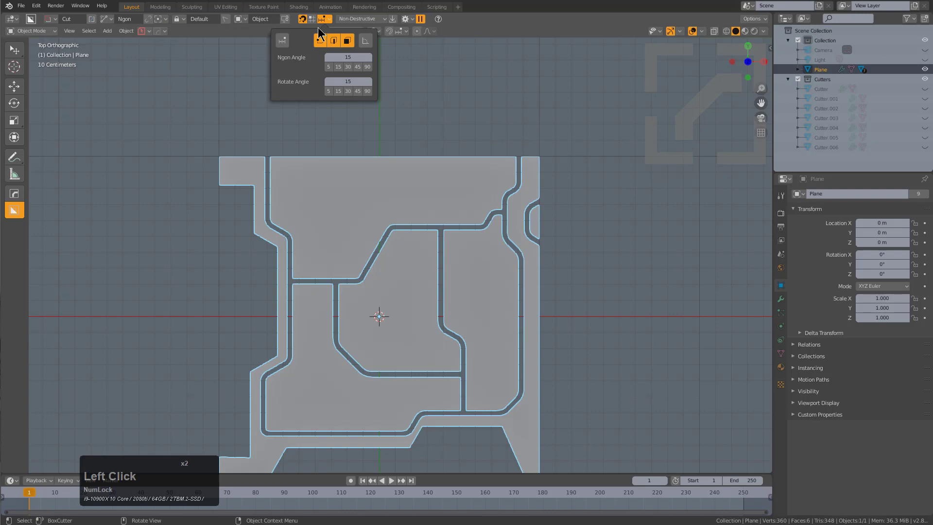
left_click(367, 41)
- Cut a shallow bracket-shaped strip groove with beveled corners into the plane's upper edge, starting and ending outside the plane
left_click(293, 138)
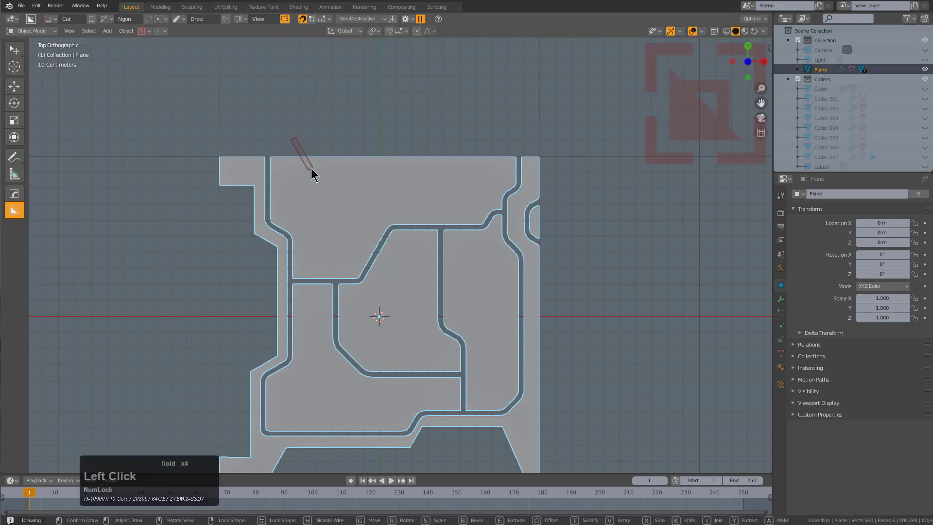
left_click(311, 169)
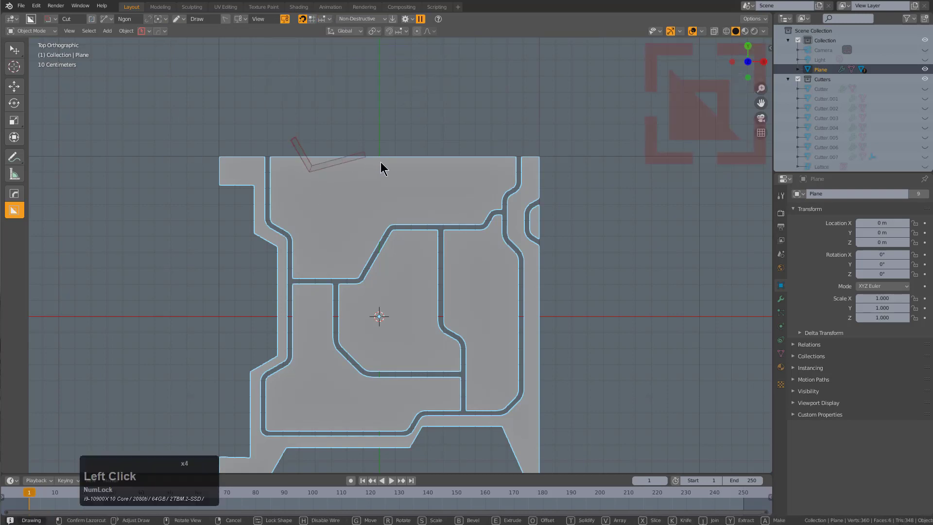
left_click(424, 141)
left_click(438, 222)
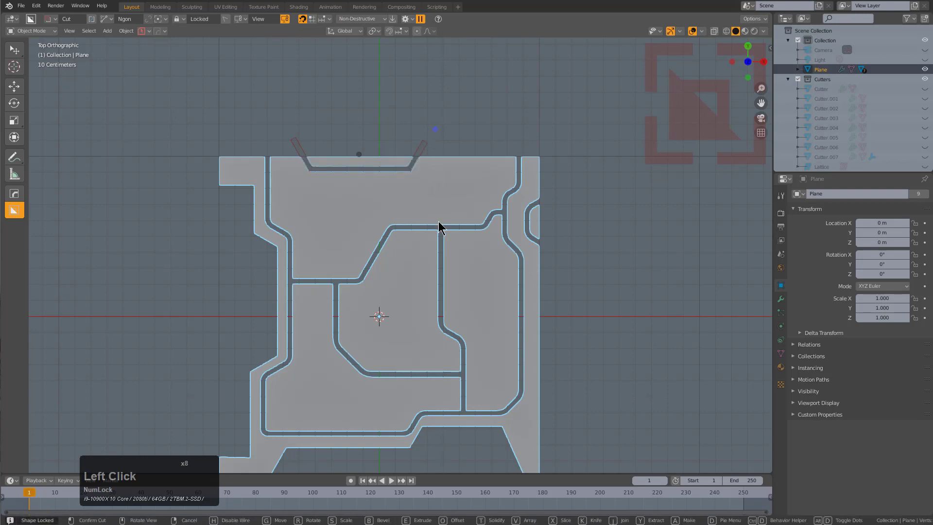
key("b")
left_click(443, 221)
left_click(388, 168)
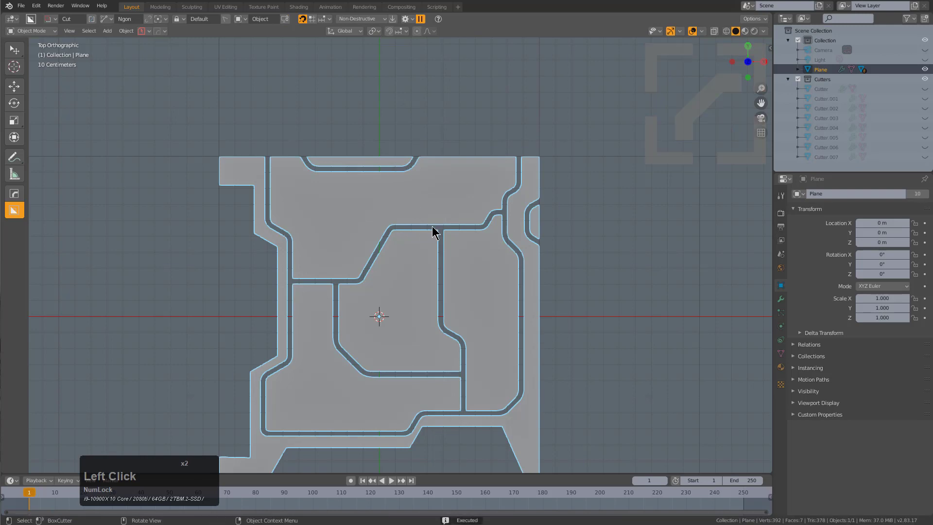
- Examine the release lock options for drawn cutter shapes
left_click(228, 20)
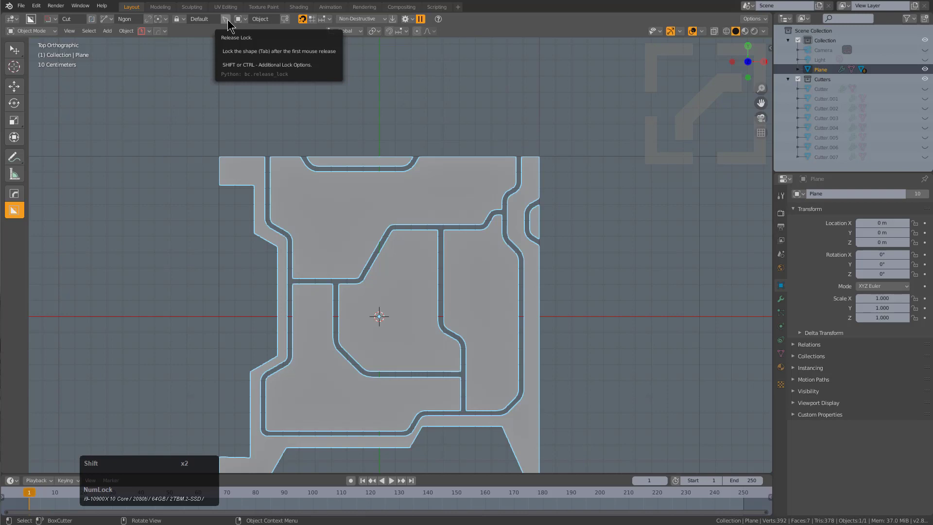
left_click(228, 19, "shift")
left_click_drag(179, 17, 232, 97)
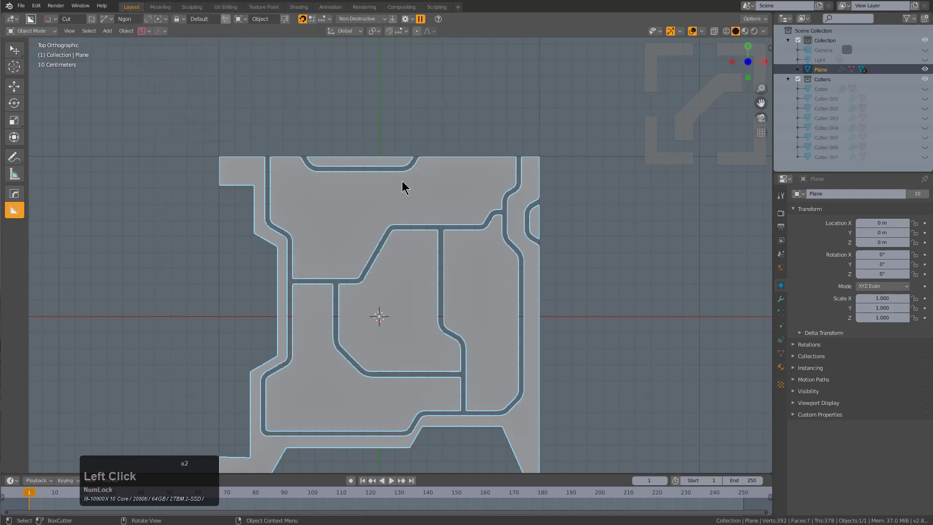
- Cut a sharp-cornered strip groove from the upper bracket groove straight down, diagonally left and down to the crosswise groove
scroll(378, 167, "up", 2)
mouse_move(337, 135)
left_mouse_down("ctrl")
mouse_move(340, 199)
mouse_move(299, 240)
mouse_move(336, 232)
left_mouse_up("ctrl")
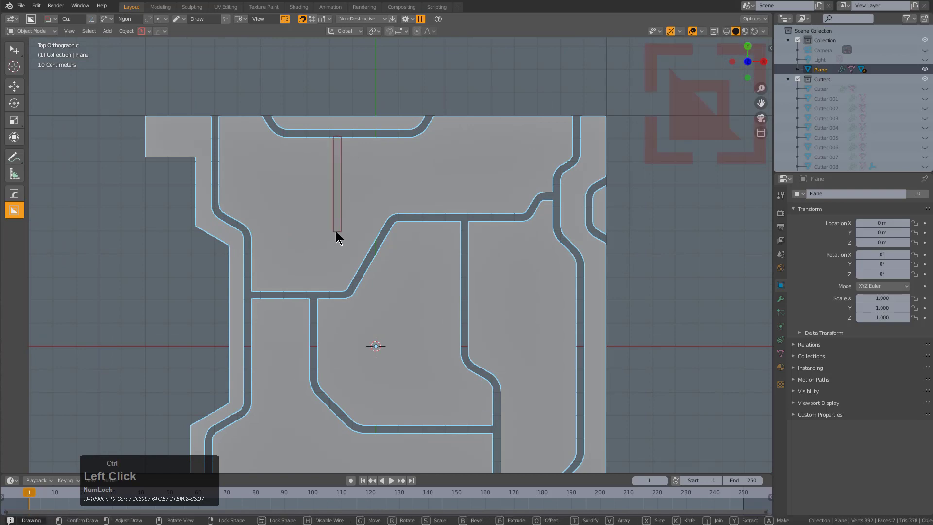
left_click(286, 236)
left_click(286, 292)
left_click(286, 293)
left_click(286, 294)
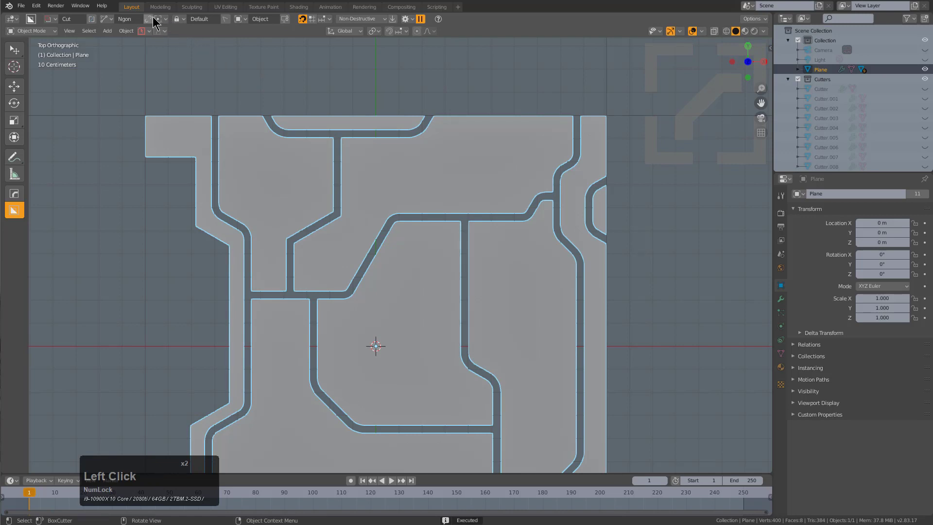
- Draw a strip line in the central panel from the slanted groove diagonally down, straight down, back left and down to the lower crosswise groove
left_click(226, 19, "shift")
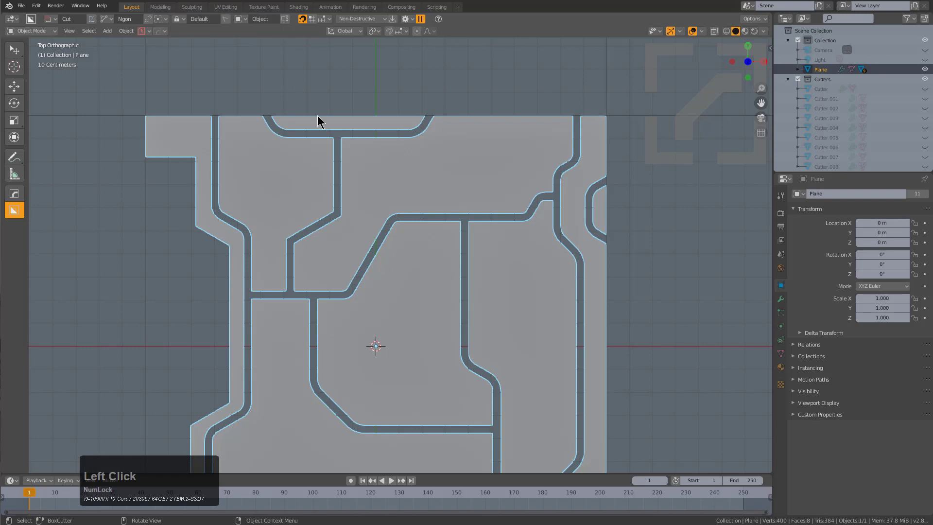
left_click(225, 20, "shift")
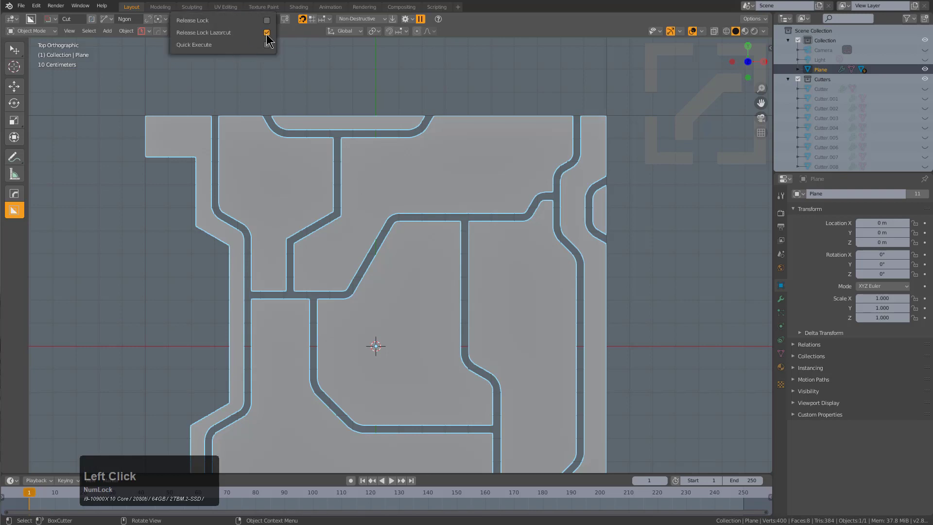
scroll(385, 291, "down", 1)
middle_click_drag(384, 307, 342, 227, "shift")
mouse_move(330, 179)
left_mouse_down()
mouse_move(377, 202)
mouse_move(378, 267)
mouse_move(372, 201)
left_mouse_up()
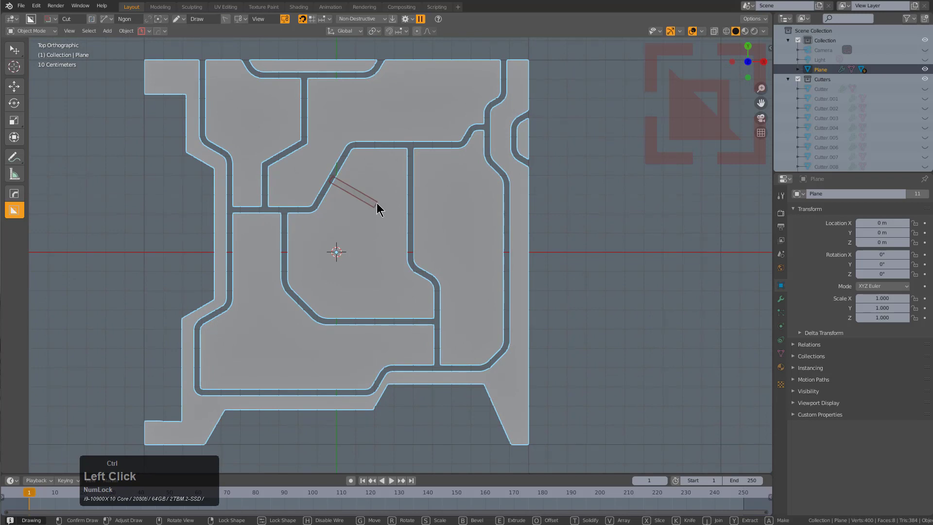
left_click(377, 203, "ctrl")
left_click(378, 269, "ctrl")
left_click(347, 283, "ctrl")
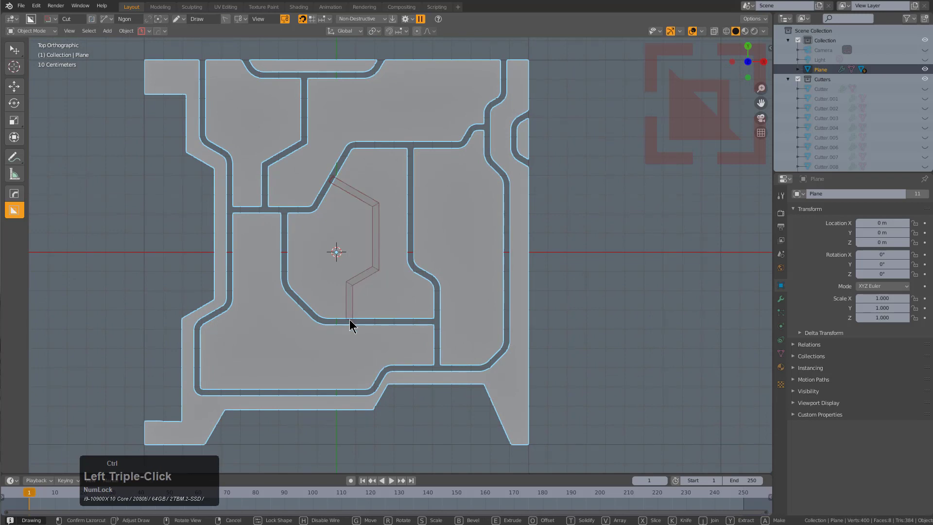
double_click(349, 322)
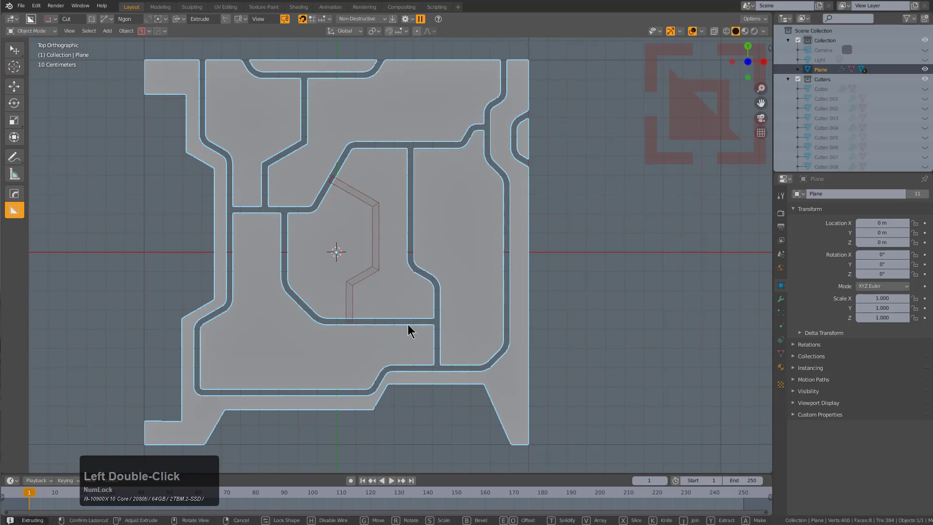
- Bevel the corners of the central panel's strip cutter and apply the cut
key("b")
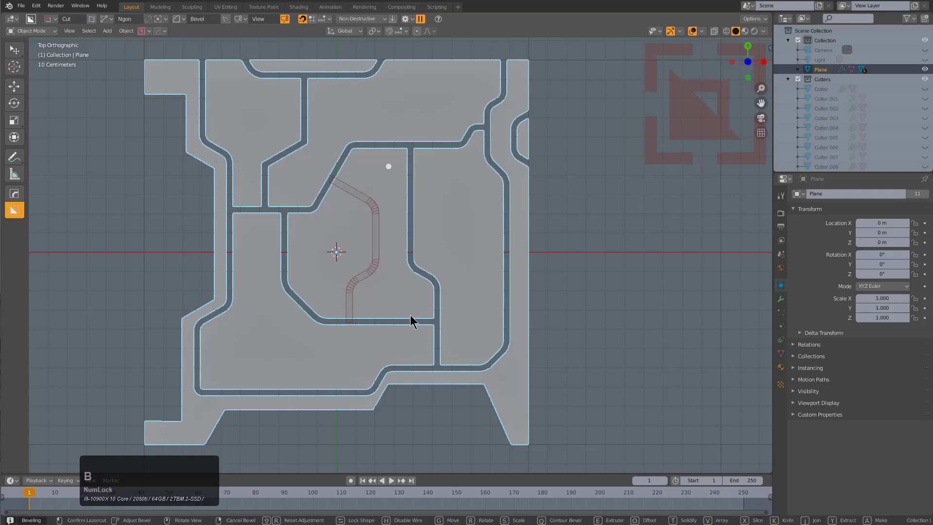
left_click(404, 322)
left_click(379, 223)
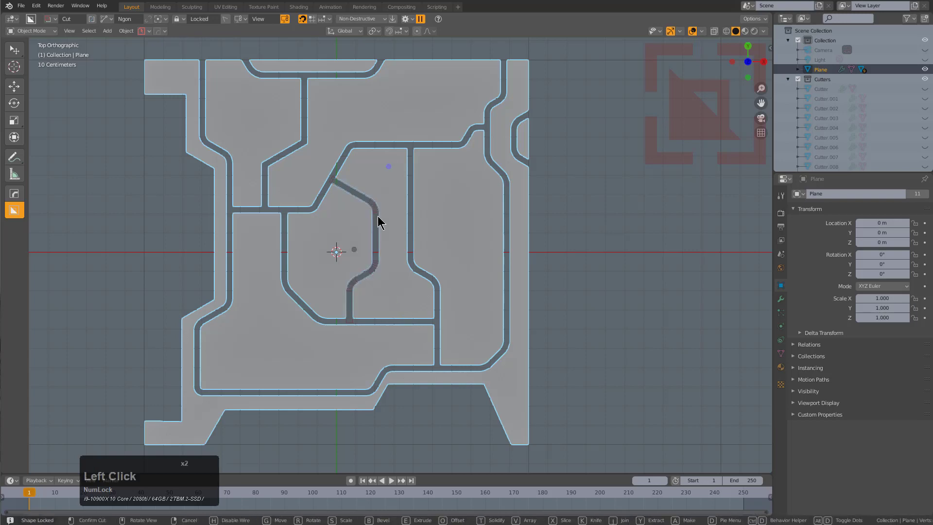
left_click(377, 211)
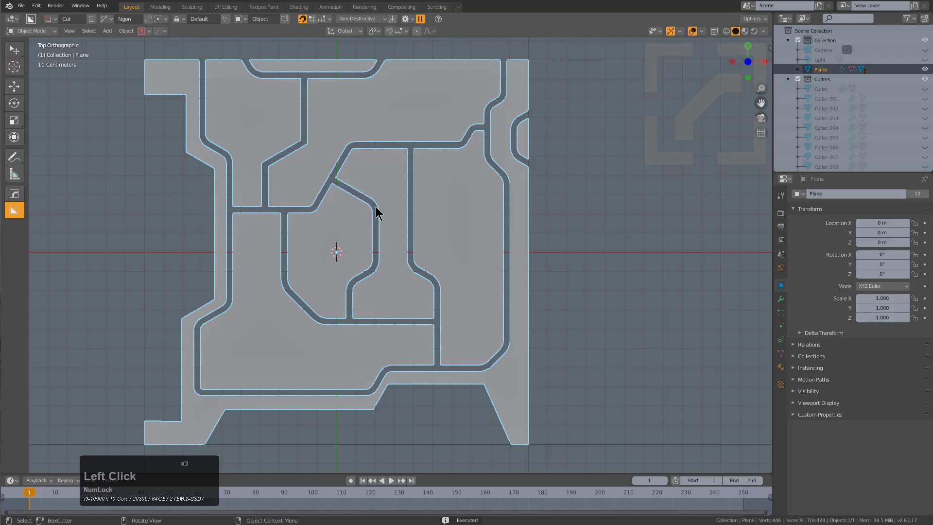
- Turn on Cyclic for the Ngon and cut a closed trapezoid slot near the lower edge of the lower-left panel
scroll(383, 244, "down", 3)
scroll(391, 268, "up", 3)
middle_click(384, 279)
scroll(327, 206, "up", 2)
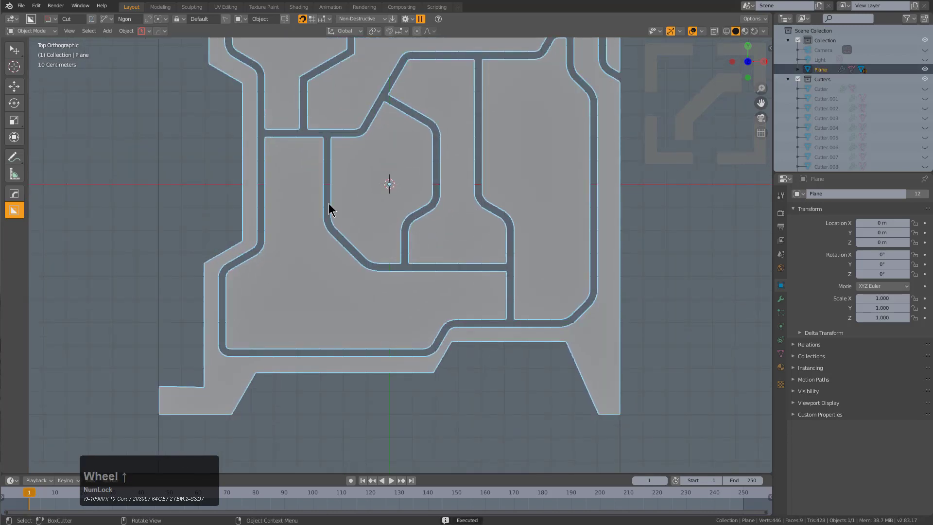
left_click(148, 19)
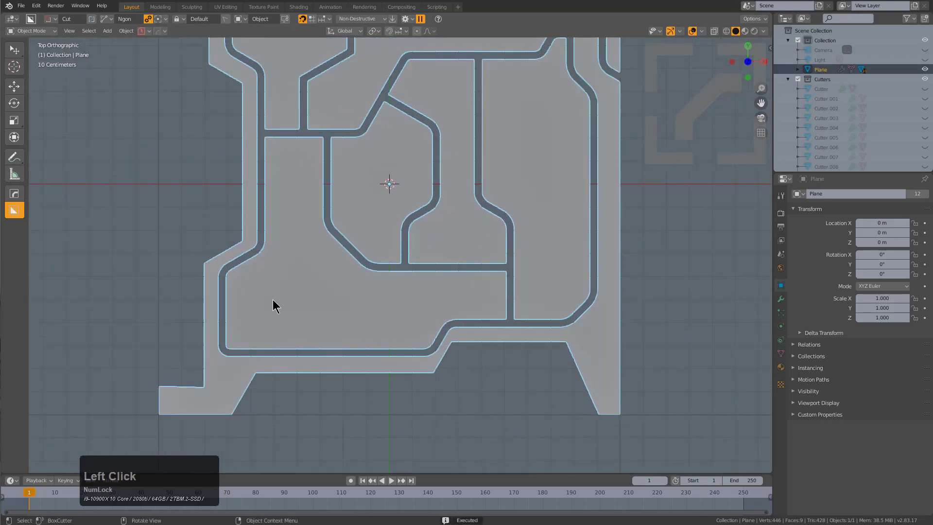
left_click(279, 346)
left_click(346, 342)
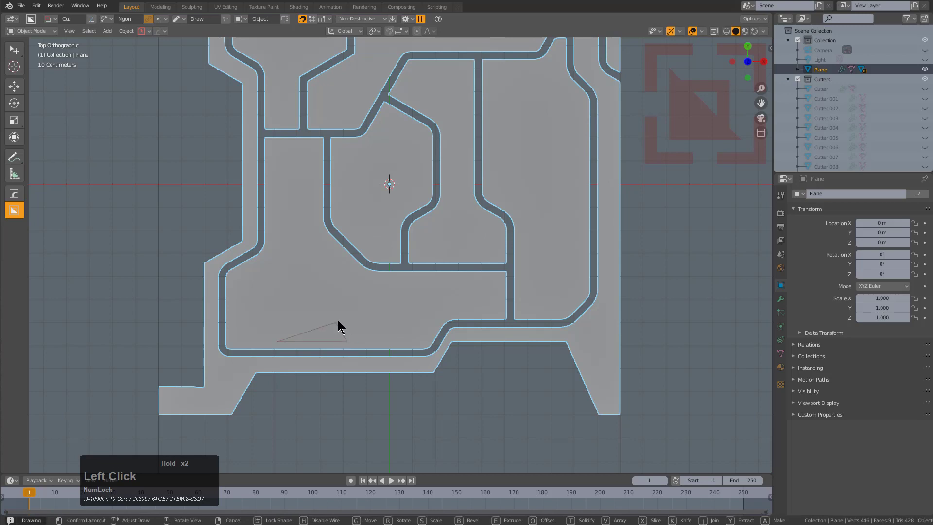
left_click(341, 328)
double_click(286, 329)
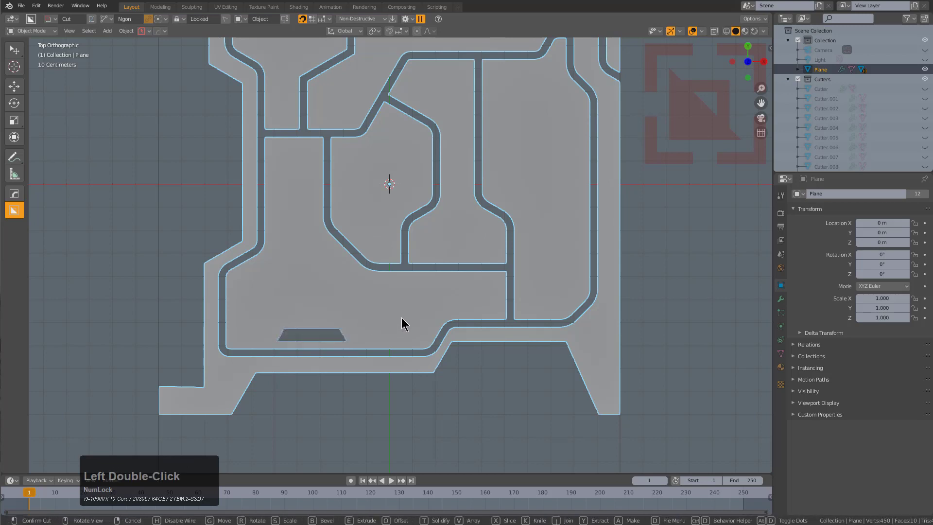
- Cut a smaller trapezoid slot near the lower edge of the bell-shaped panel right of centre
left_click(432, 258)
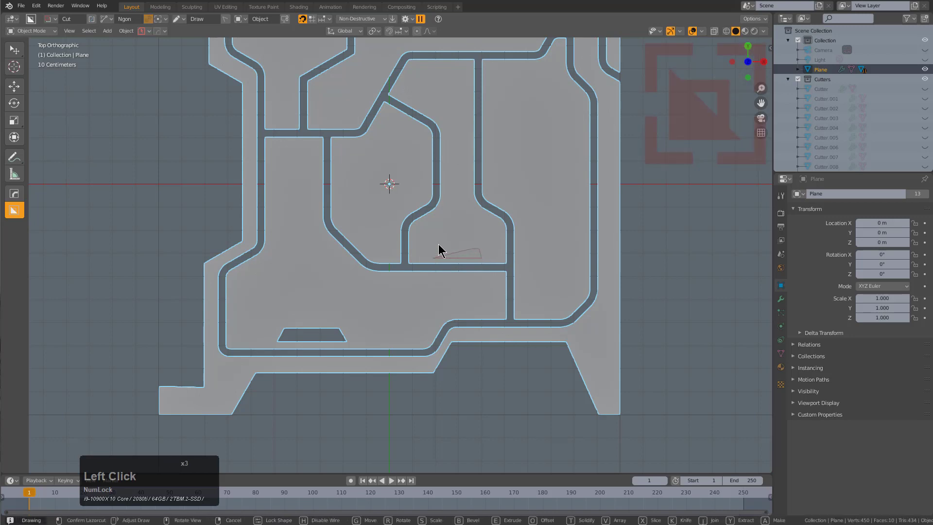
triple_click(438, 247)
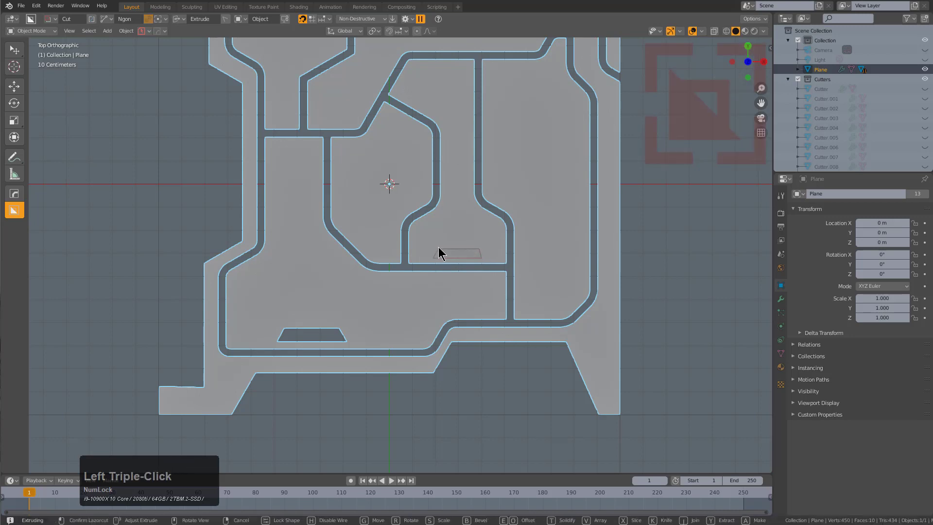
left_click(520, 318)
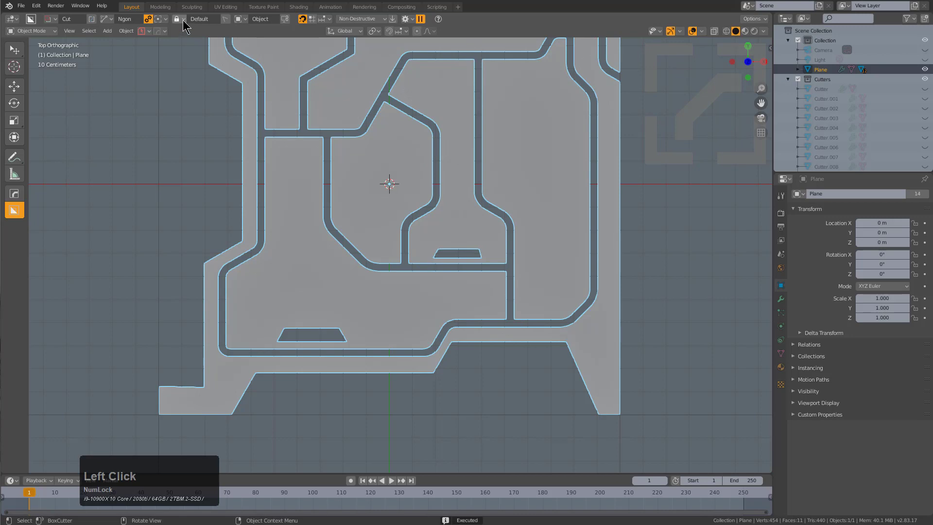
- Turn off Cyclic and draw a stepped strip line across the lower part of the right panel, between its two vertical grooves
left_click(148, 19)
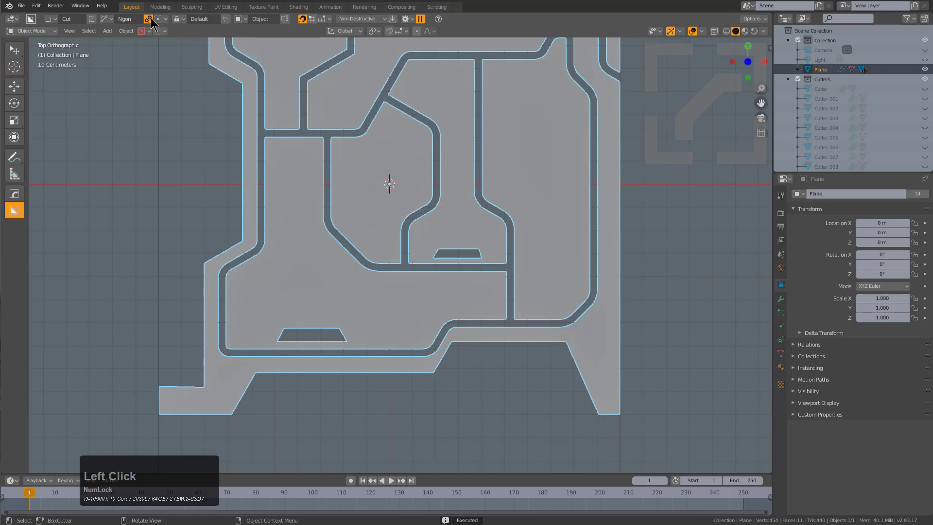
left_click(509, 258)
left_click_drag(548, 257, 549, 256)
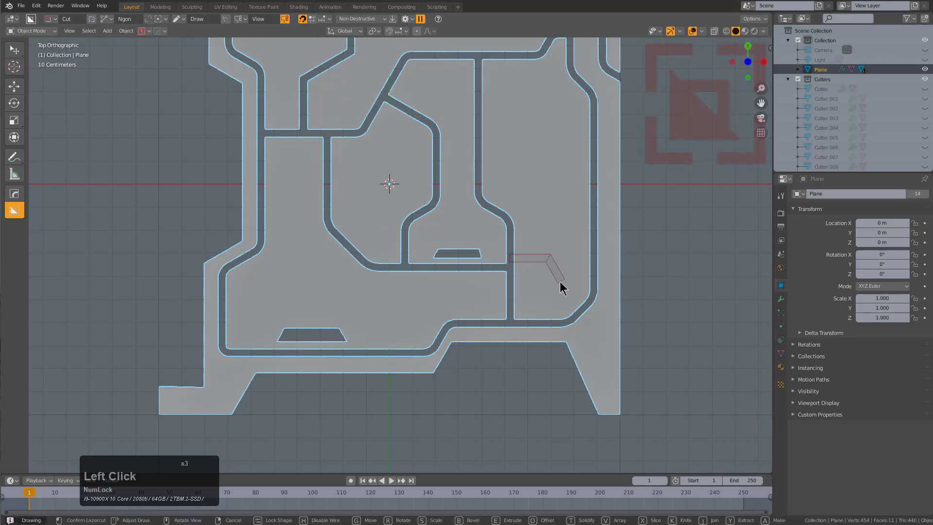
left_click(591, 280)
left_click(592, 281)
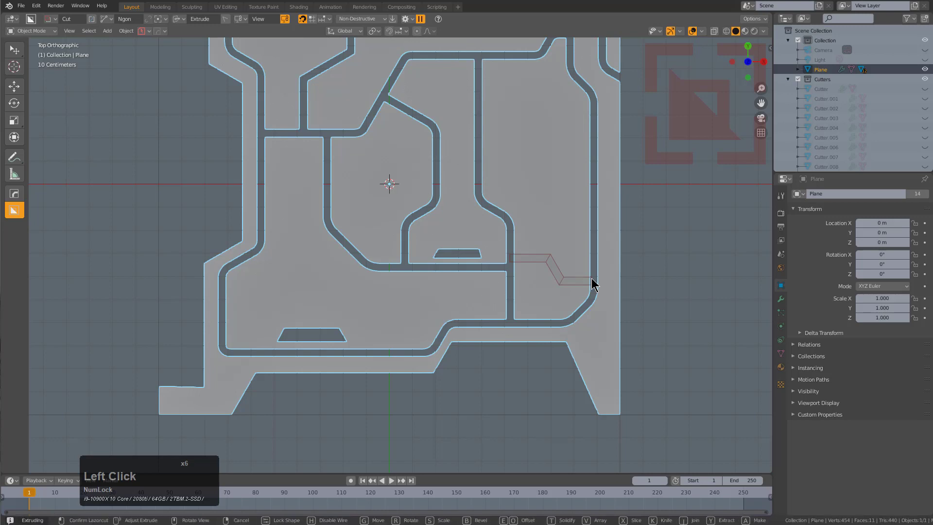
left_click(591, 281)
- Bevel the two corners of the right panel's stepped strip cutter and apply the cut
key("b")
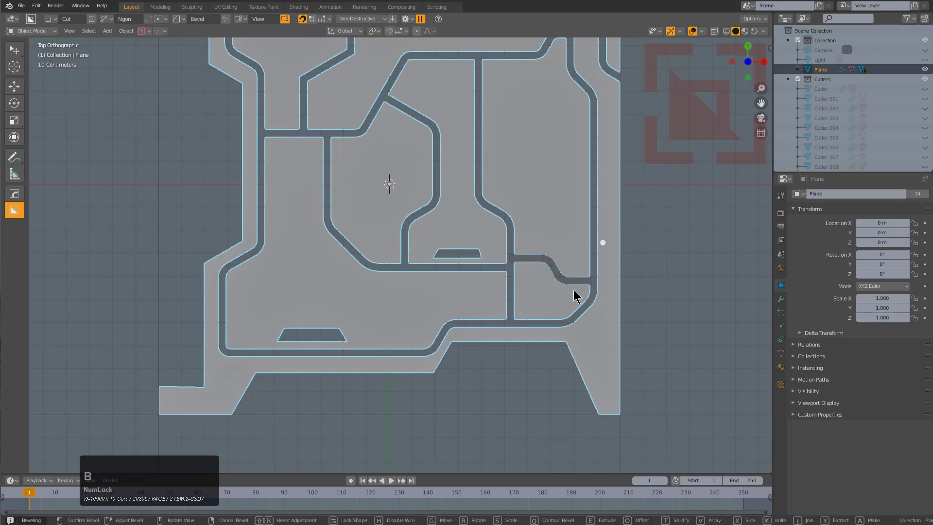
left_click(572, 287)
left_click(583, 304)
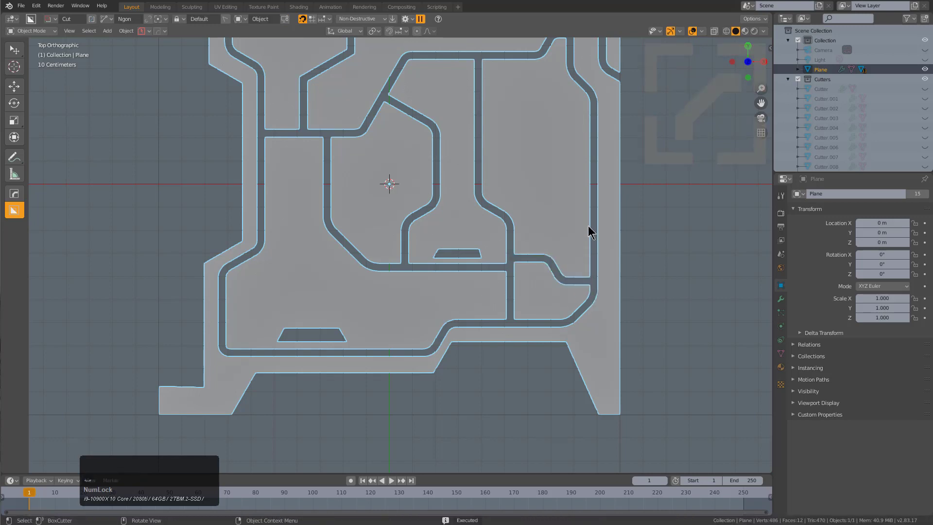
- Cut a narrow strip groove from the stepped groove straight up beside the outer right groove, angling into it at the upper end
left_click_drag(579, 279, 580, 133, "ctrl")
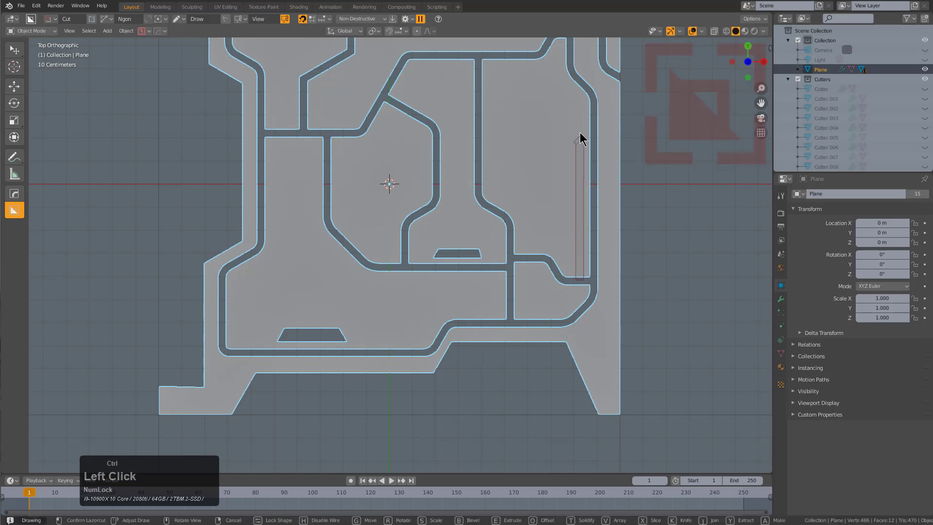
double_click(593, 132)
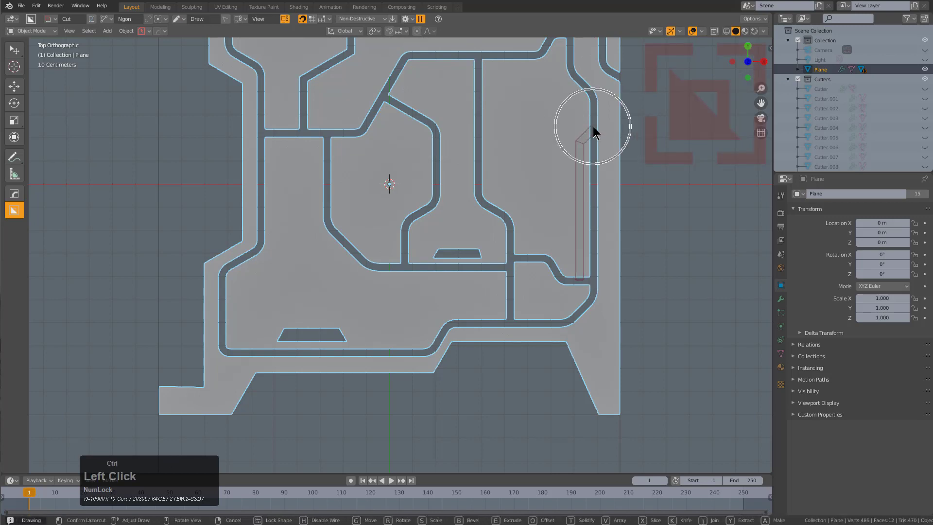
left_click(631, 188)
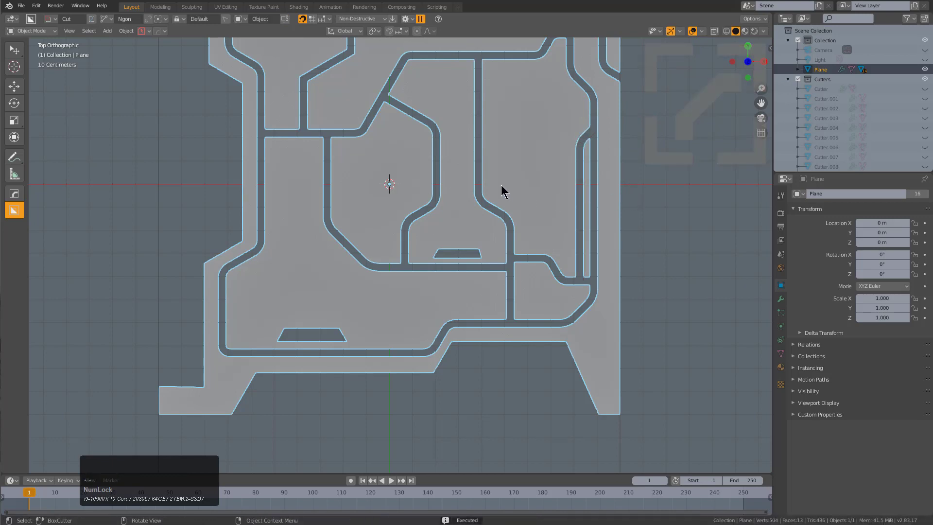
- Cut a second stepped strip groove with beveled corners across the right panel, higher up, ending at the narrow vertical groove
mouse_move(478, 152)
left_mouse_down()
mouse_move(536, 151)
mouse_move(542, 164)
left_mouse_up()
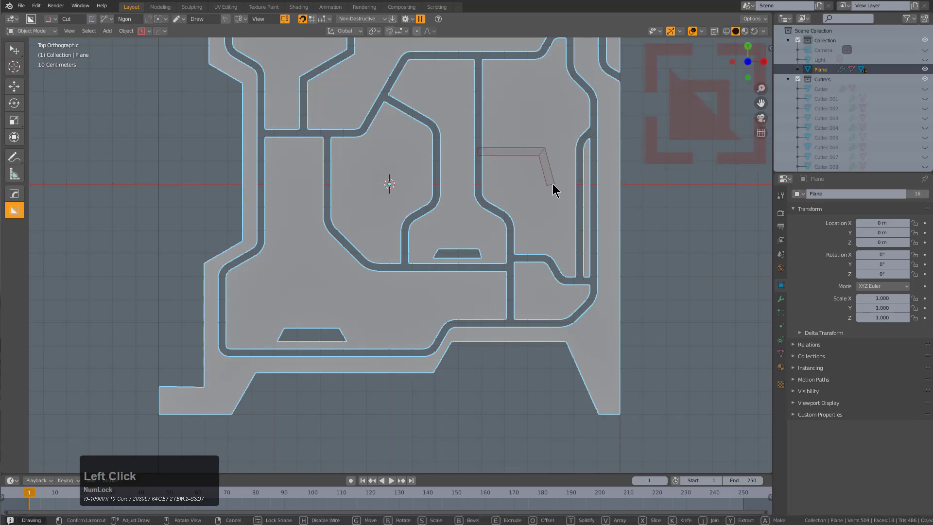
left_click(556, 184)
left_click(579, 183)
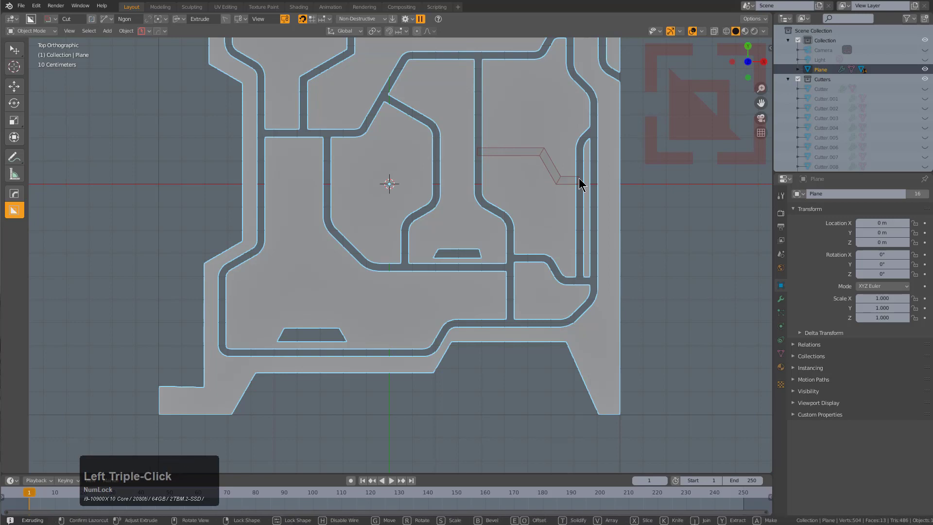
key("b")
left_click(584, 185)
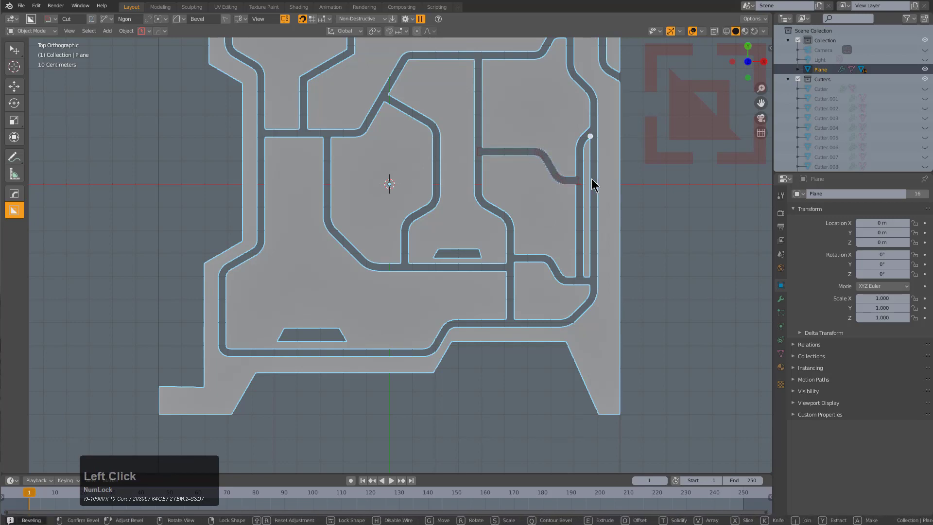
left_click(655, 195)
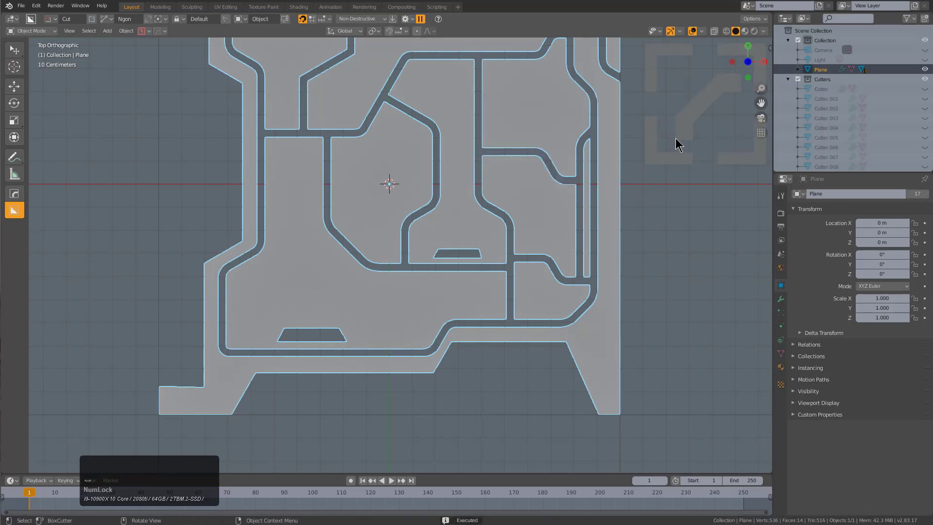
scroll(652, 103, "down", 2)
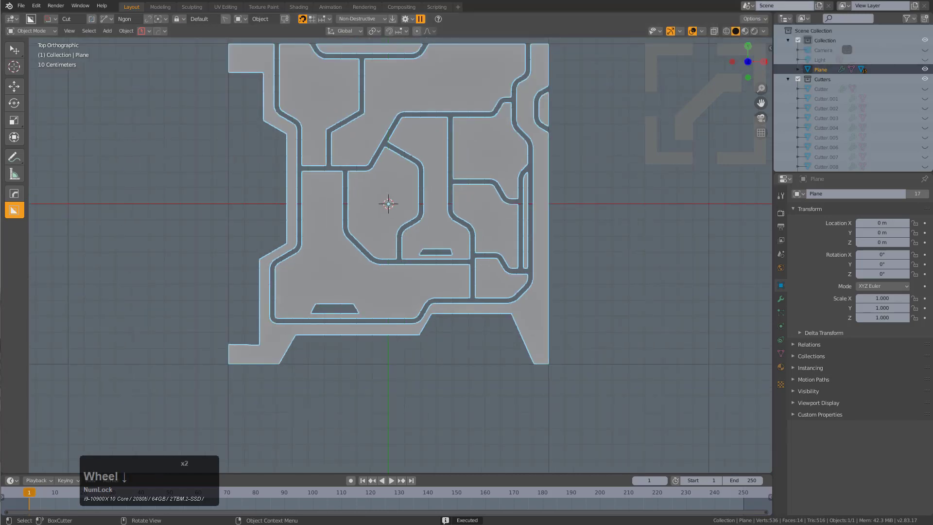